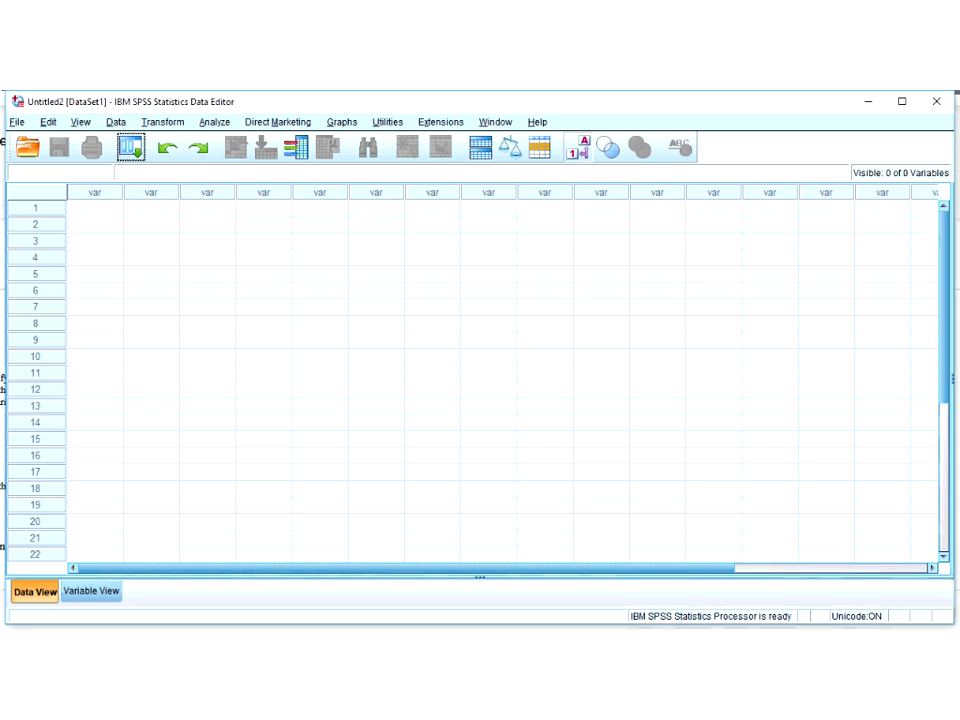
Step: Enter the values 4, 5, 1 and 3 in rows 1 to 4 of the first column
{"action": "left_click", "coordinate": [95, 207]}
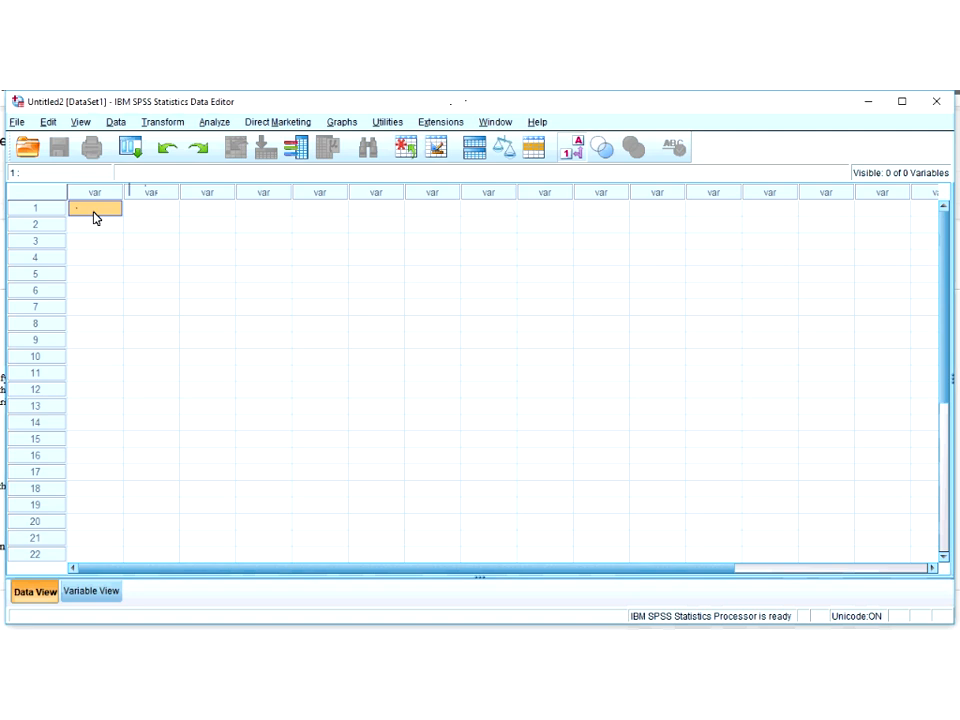
{"action": "key", "text": "Return"}
{"action": "type", "text": "5"}
{"action": "key", "text": "Return"}
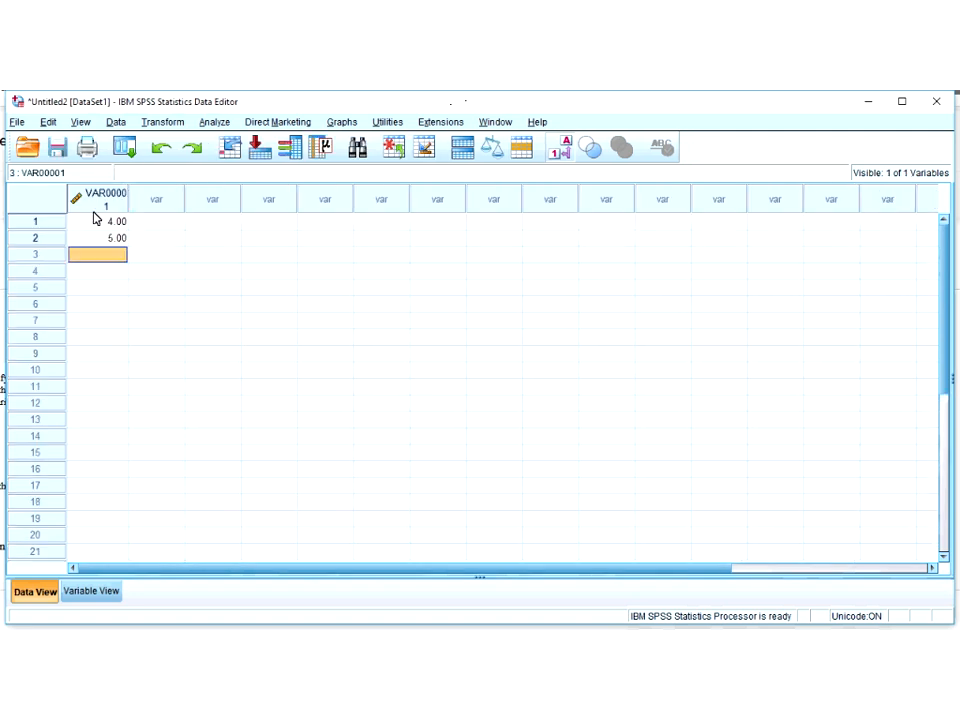
{"action": "type", "text": "1"}
{"action": "key", "text": "Return"}
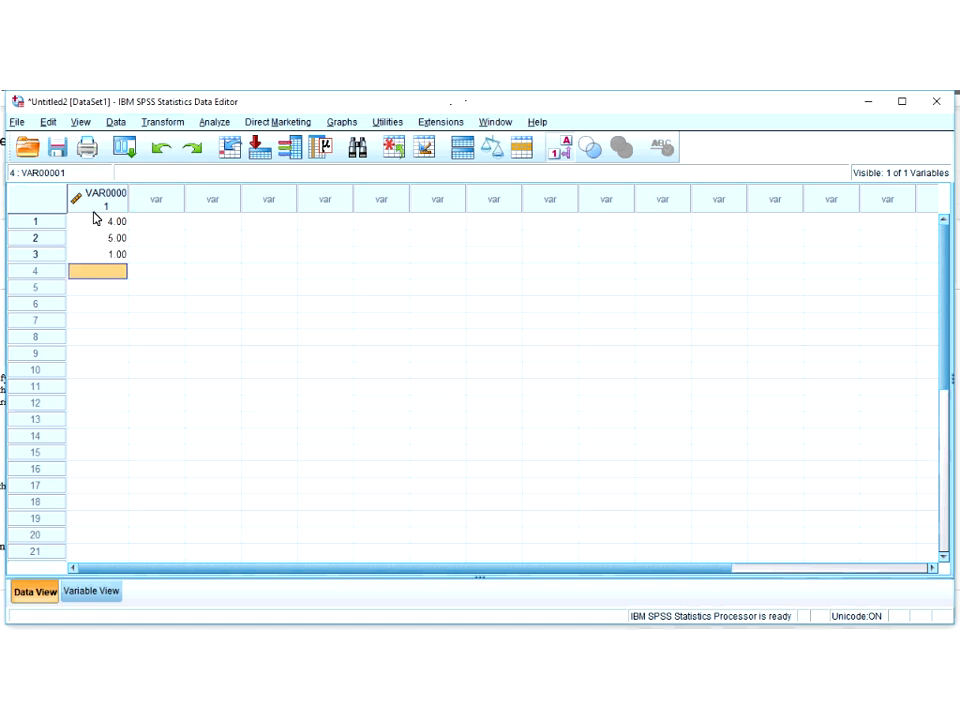
{"action": "type", "text": "3"}
{"action": "key", "text": "Return"}
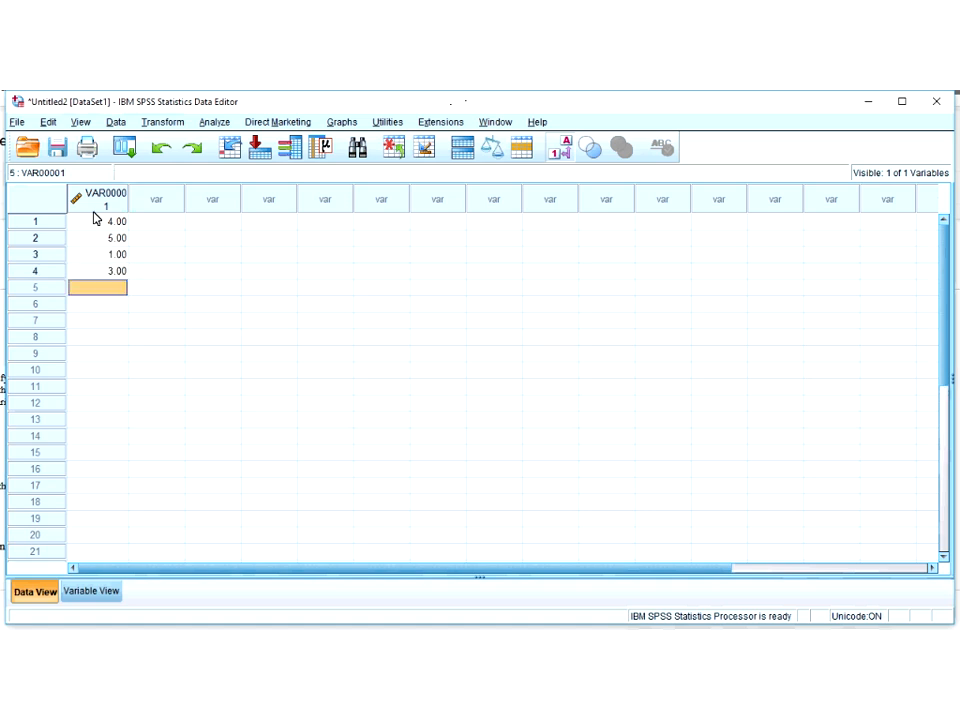
Step: Enter the group code 1 in rows 1 to 4 of the second column
{"action": "key", "text": "Tab"}
{"action": "key", "text": "Up"}
{"action": "key", "text": "Up"}
{"action": "key", "text": "Up"}
{"action": "key", "text": "Up"}
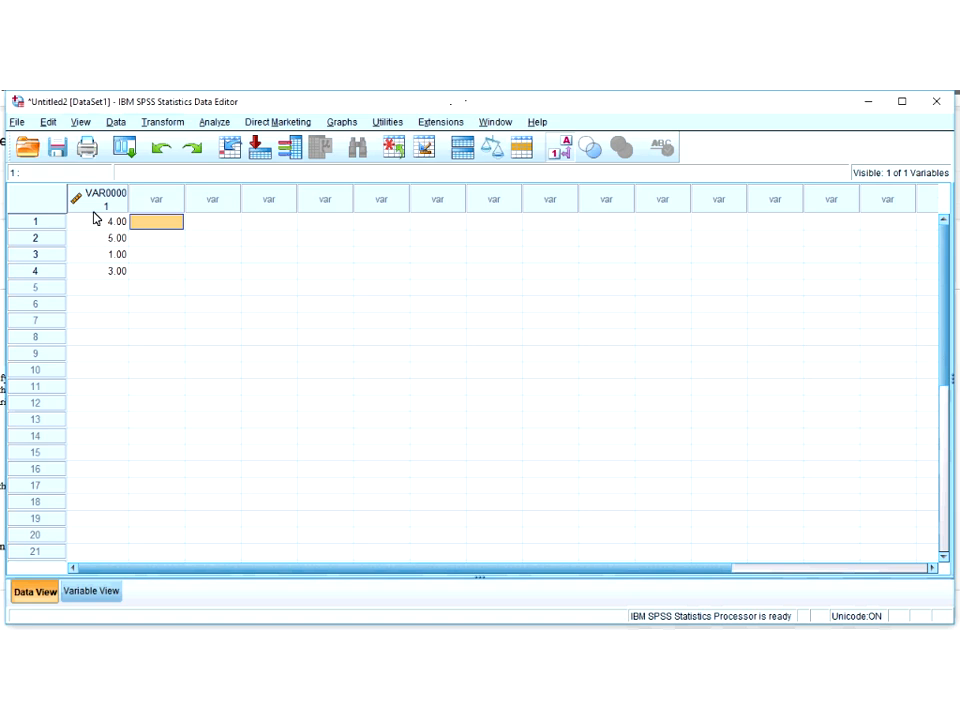
{"action": "type", "text": "1"}
{"action": "key", "text": "Return"}
{"action": "type", "text": "1"}
{"action": "key", "text": "Return"}
{"action": "type", "text": "1"}
{"action": "key", "text": "Return"}
{"action": "key", "text": "Return"}
{"action": "type", "text": "1"}
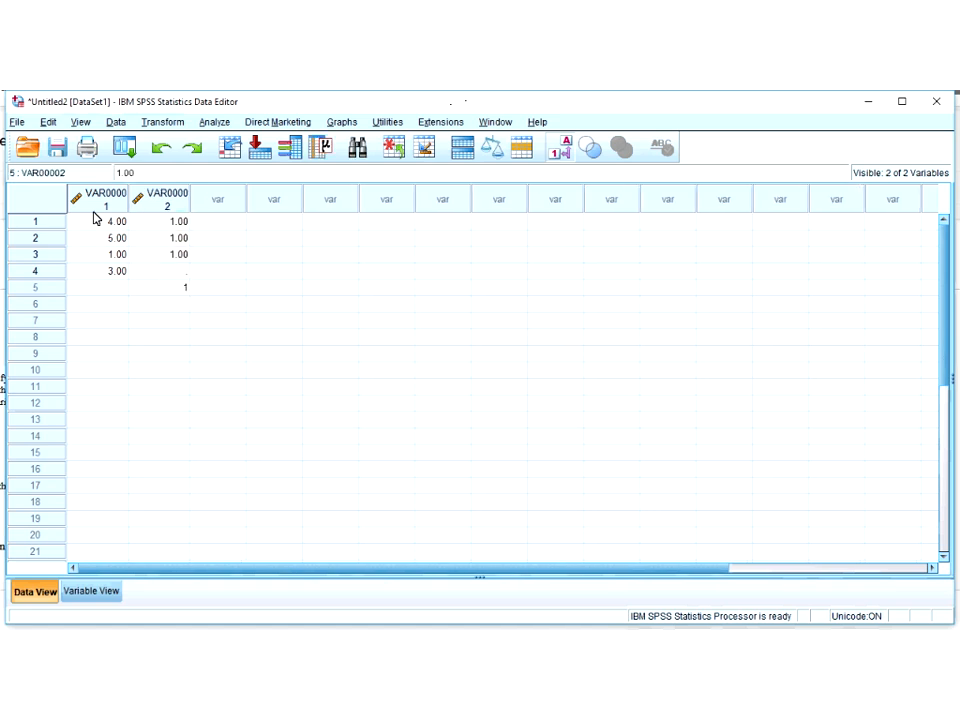
{"action": "key", "text": "Escape"}
{"action": "key", "text": "Up"}
{"action": "type", "text": "1"}
{"action": "key", "text": "Return"}
Step: Go through the group codes in rows 1 to 4 of the second column
{"action": "key", "text": "Left"}
{"action": "key", "text": "Right"}
{"action": "key", "text": "Up"}
{"action": "key", "text": "Up"}
{"action": "key", "text": "Up"}
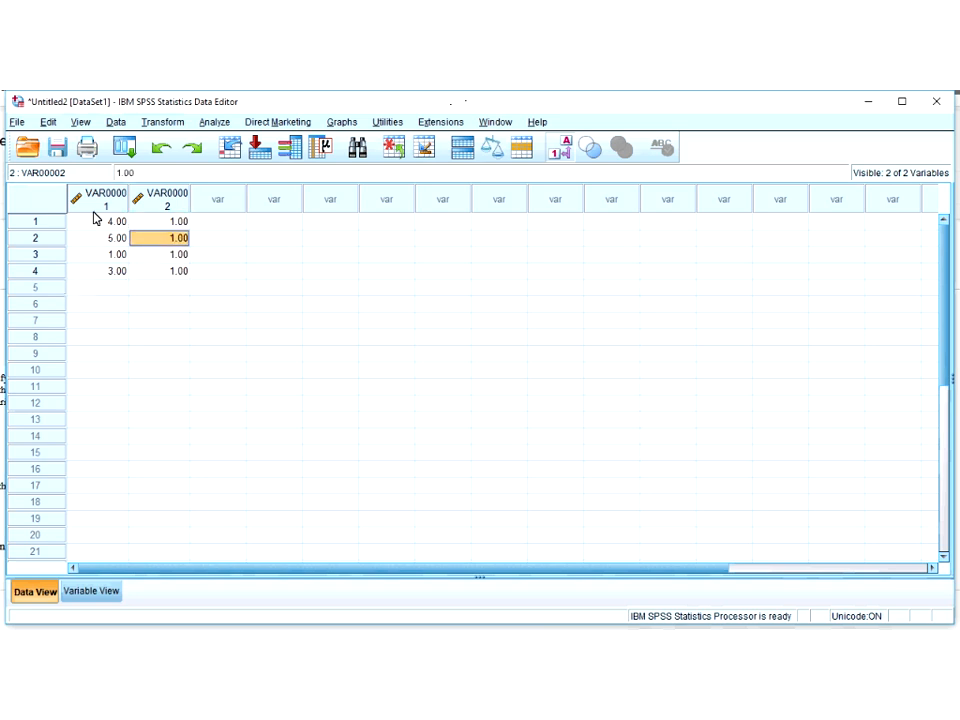
{"action": "key", "text": "Down"}
{"action": "key", "text": "Down"}
{"action": "key", "text": "Up"}
{"action": "key", "text": "Up"}
{"action": "key", "text": "Up"}
{"action": "key", "text": "Down"}
{"action": "key", "text": "Down"}
{"action": "key", "text": "Down"}
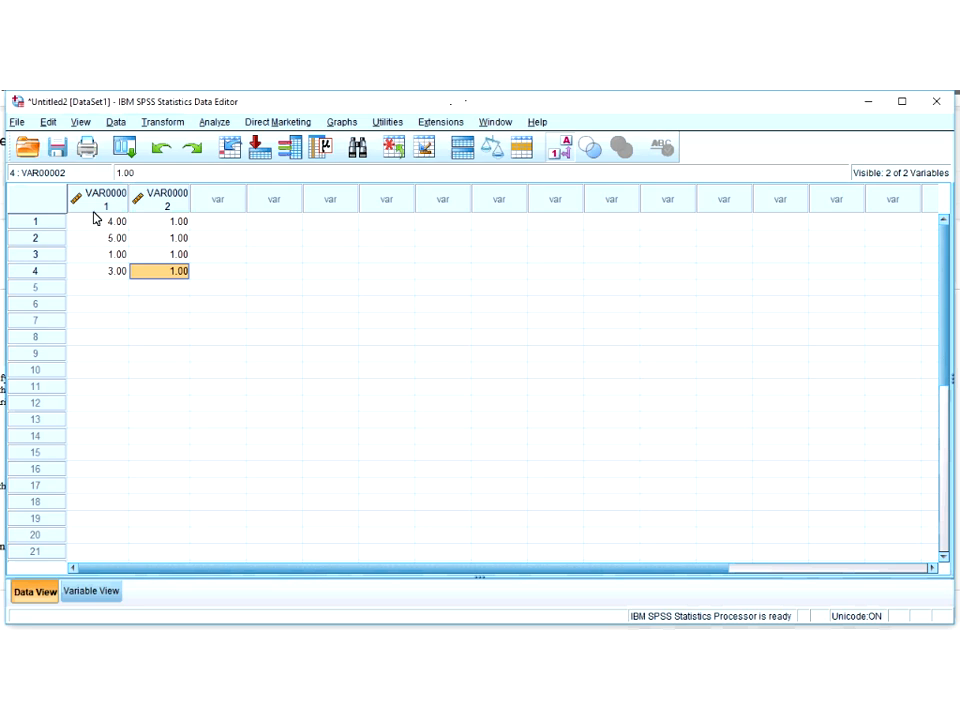
Step: Enter the values 7, 12, 8 and 11 in rows 5 to 8 of the first column
{"action": "key", "text": "Down"}
{"action": "key", "text": "Left"}
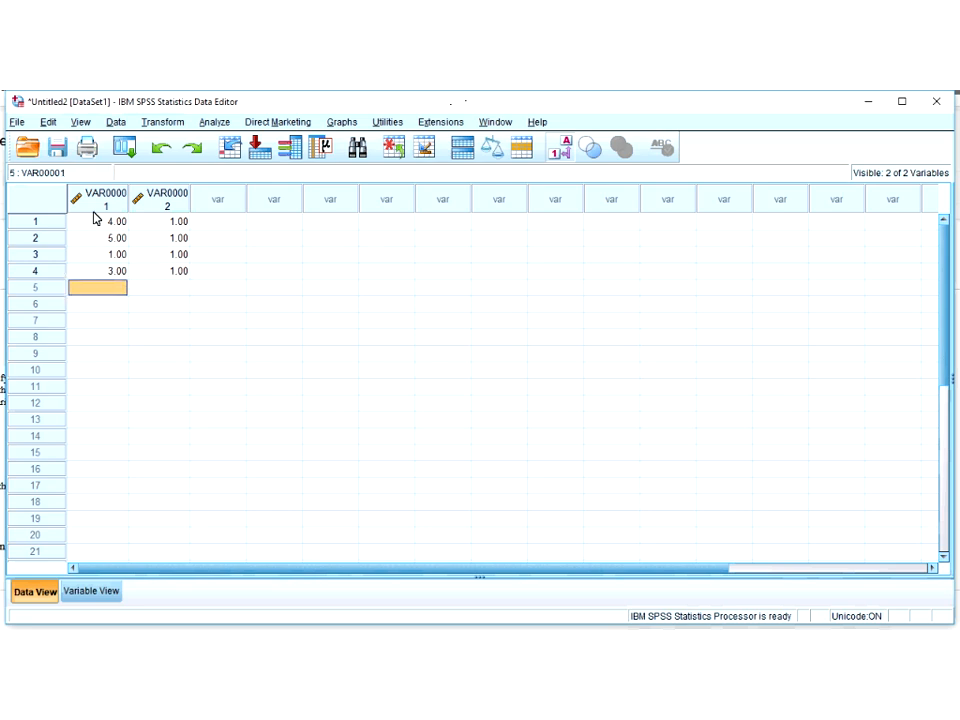
{"action": "type", "text": "7"}
{"action": "key", "text": "Return"}
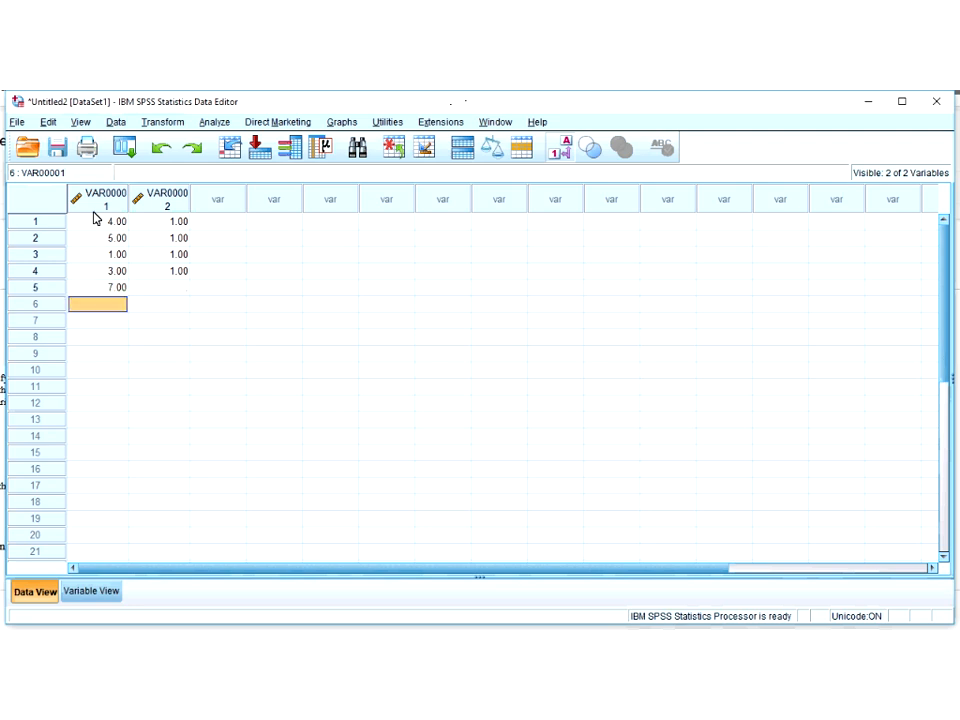
{"action": "type", "text": "12"}
{"action": "key", "text": "Return"}
{"action": "type", "text": "8"}
{"action": "key", "text": "Return"}
{"action": "type", "text": "11"}
{"action": "key", "text": "Return"}
Step: Enter the group code 2 in rows 5 to 8 of the second column
{"action": "key", "text": "Up"}
{"action": "key", "text": "Right"}
{"action": "key", "text": "Up"}
{"action": "key", "text": "Up"}
{"action": "key", "text": "Up"}
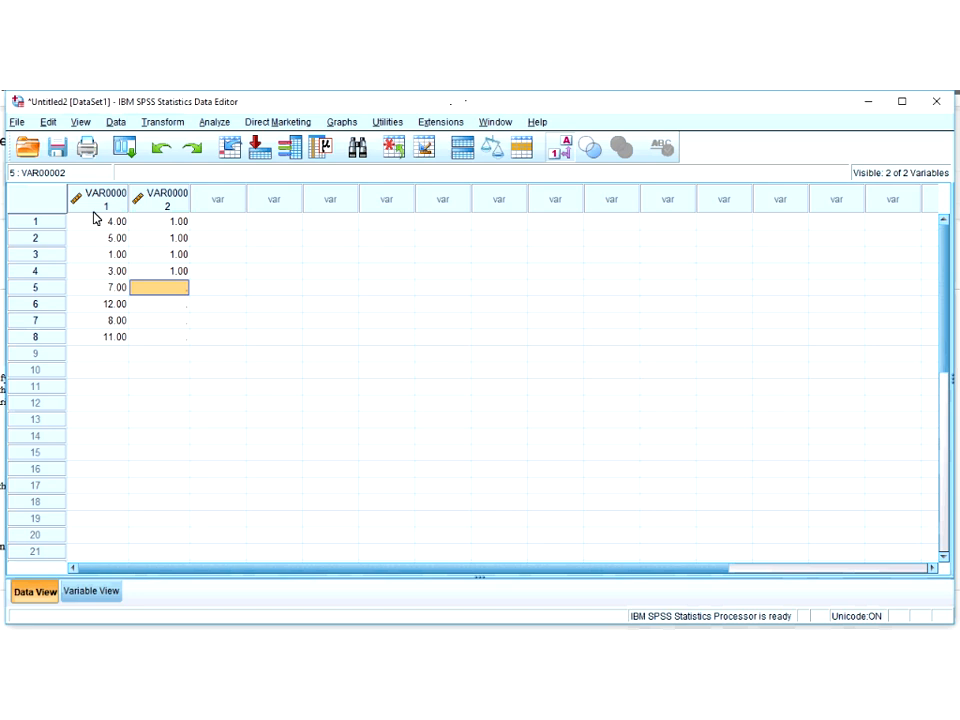
{"action": "type", "text": "2"}
{"action": "key", "text": "Return"}
{"action": "type", "text": "2"}
{"action": "key", "text": "Return"}
{"action": "type", "text": "2"}
{"action": "key", "text": "Return"}
{"action": "type", "text": "2"}
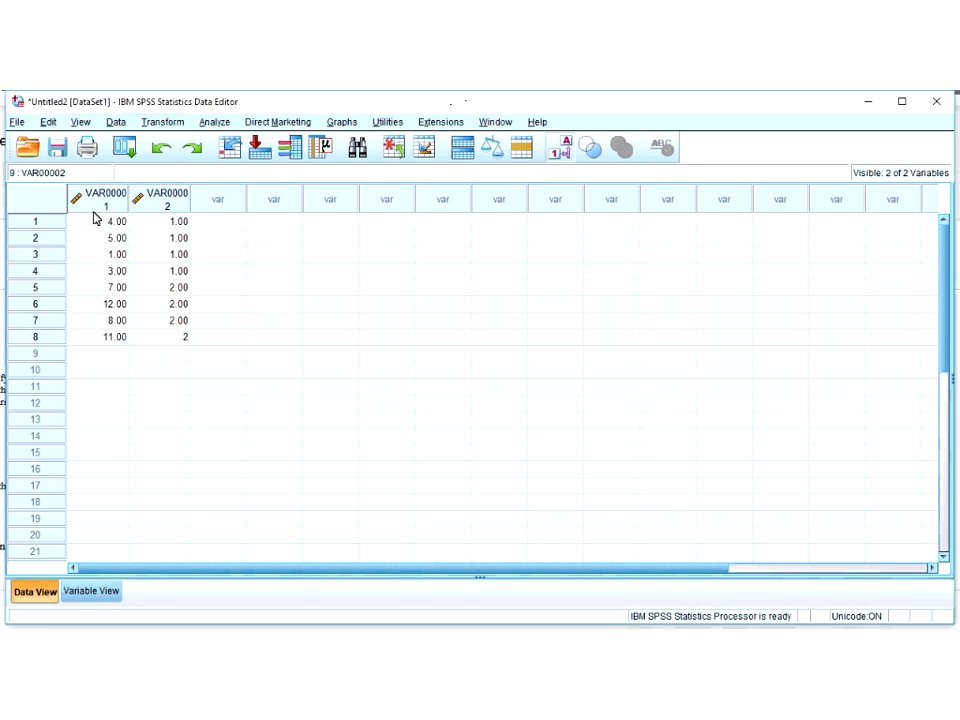
{"action": "key", "text": "Return"}
Step: Review the second column's codes by group, highlighting rows 5 to 8 and rows 1 to 4 in turn
{"action": "key", "text": "shift+Up"}
{"action": "key", "text": "shift+Up"}
{"action": "key", "text": "shift+Up"}
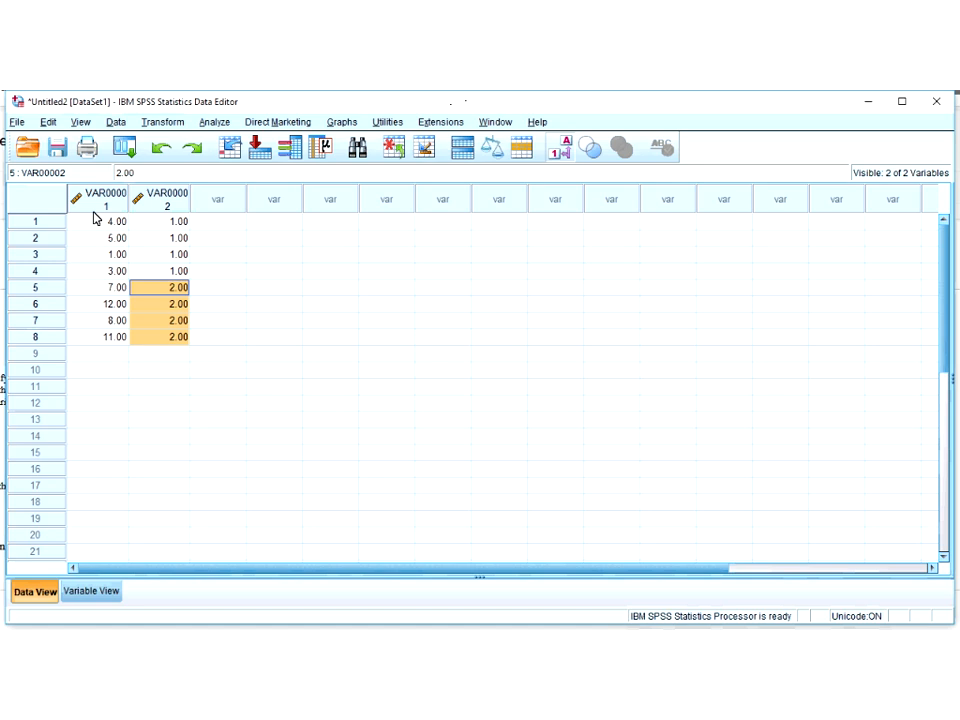
{"action": "key", "text": "Up"}
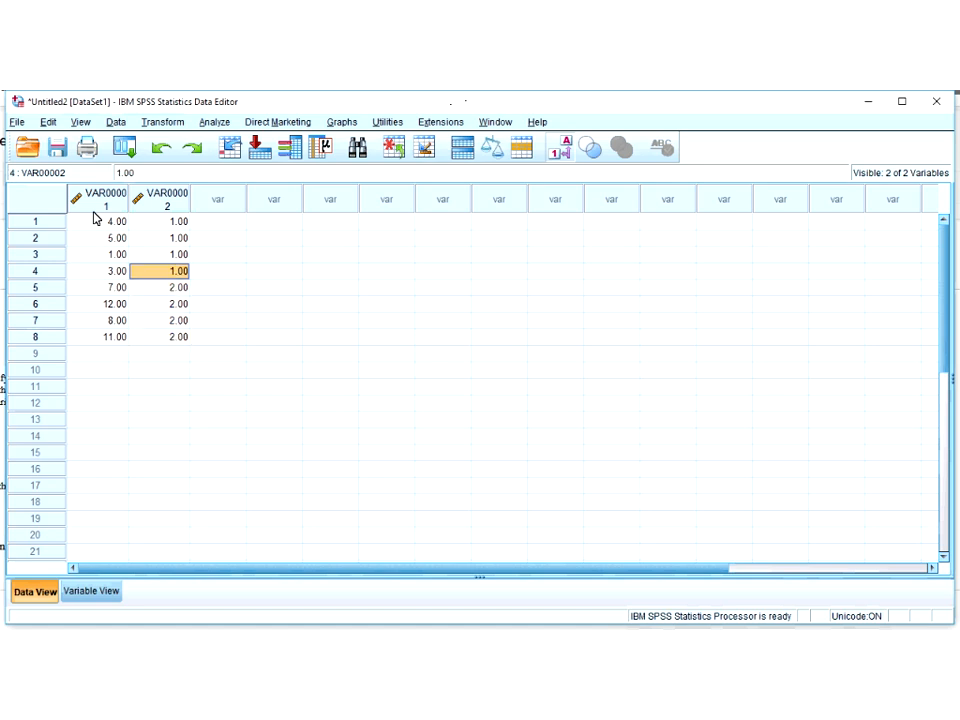
{"action": "key", "text": "shift+Up"}
{"action": "key", "text": "shift+Up"}
{"action": "key", "text": "shift+Up"}
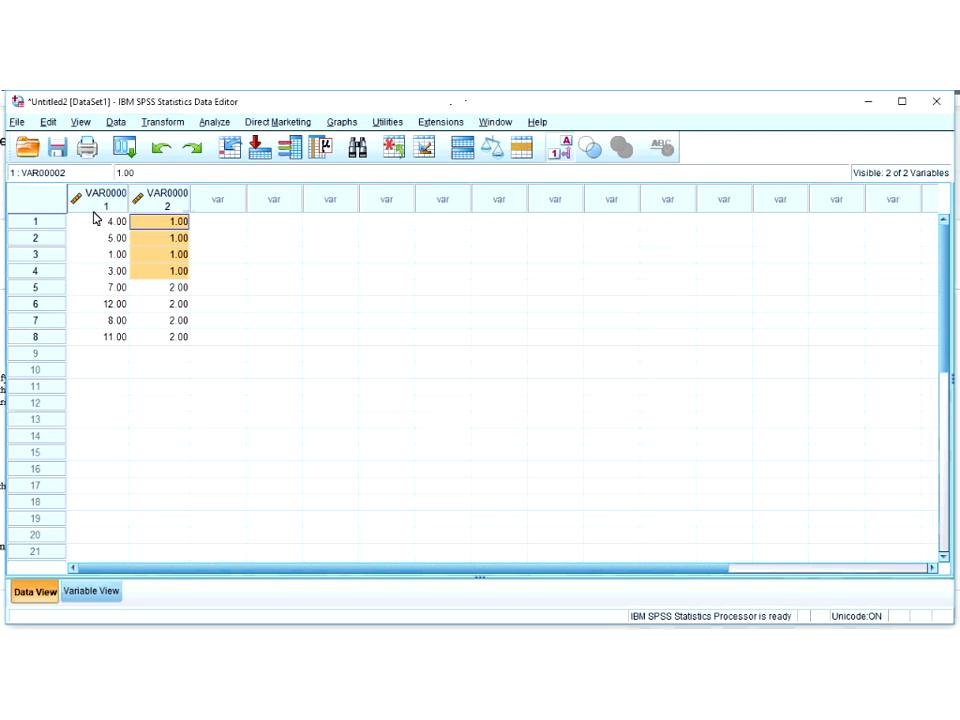
{"action": "left_click", "coordinate": [161, 387]}
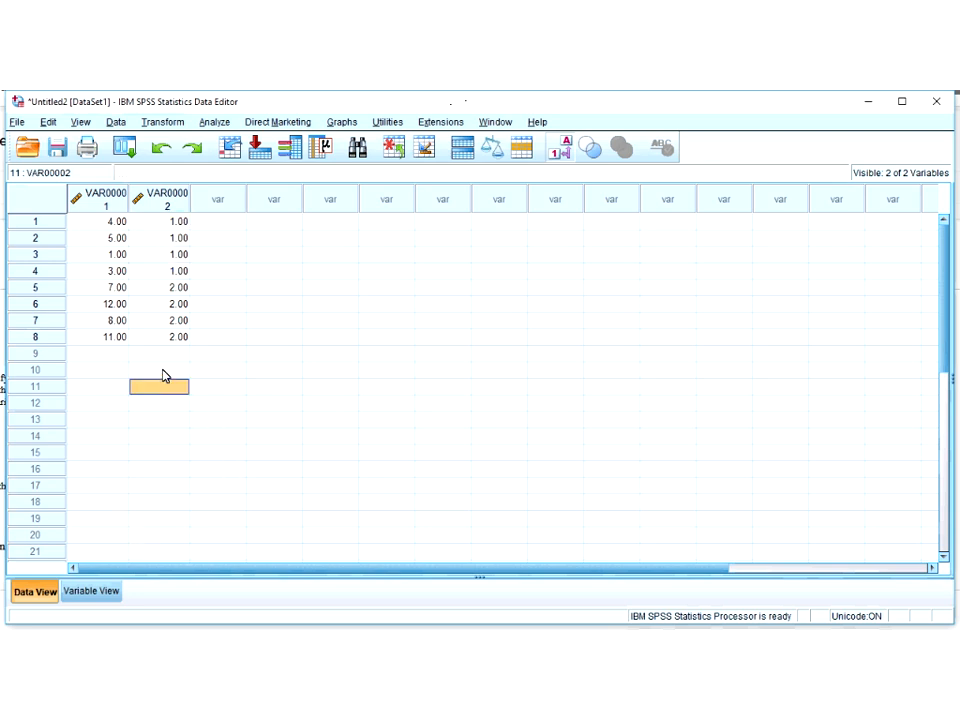
Step: Rename the first variable WaterConsumed and the second variable Group
{"action": "left_click", "coordinate": [117, 595]}
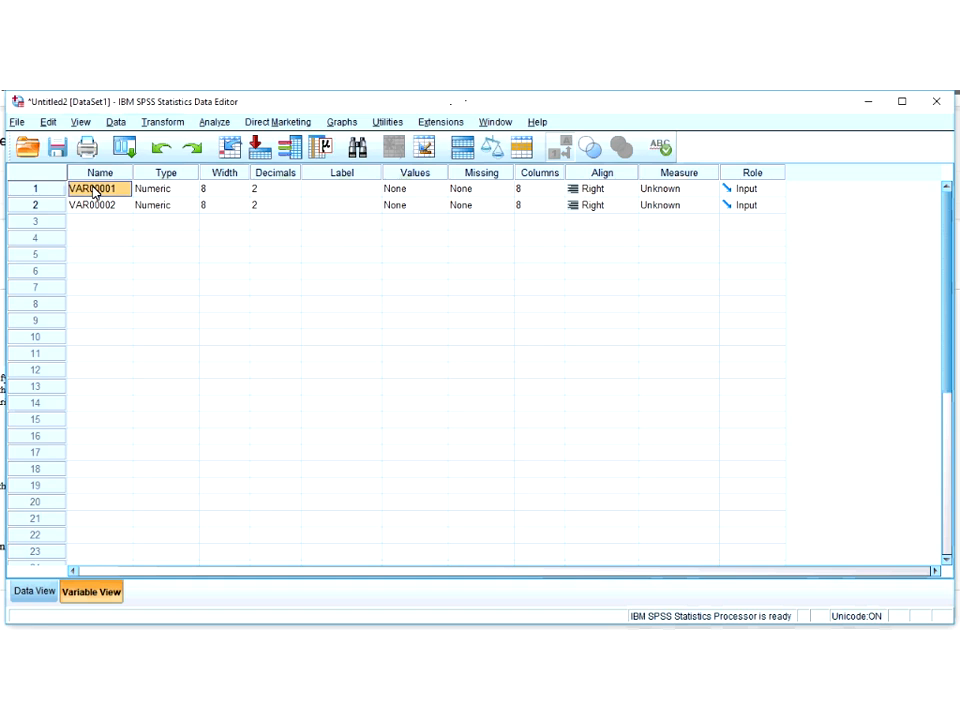
{"action": "type", "text": "W"}
{"action": "type", "text": "aterConsum"}
{"action": "type", "text": "ed"}
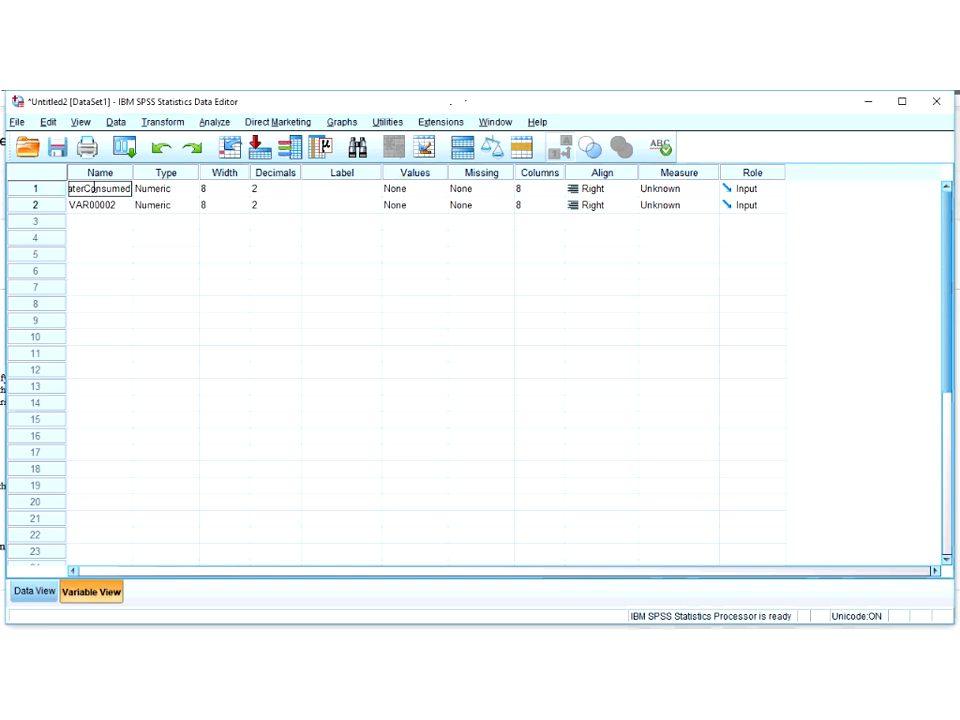
{"action": "key", "text": "Return"}
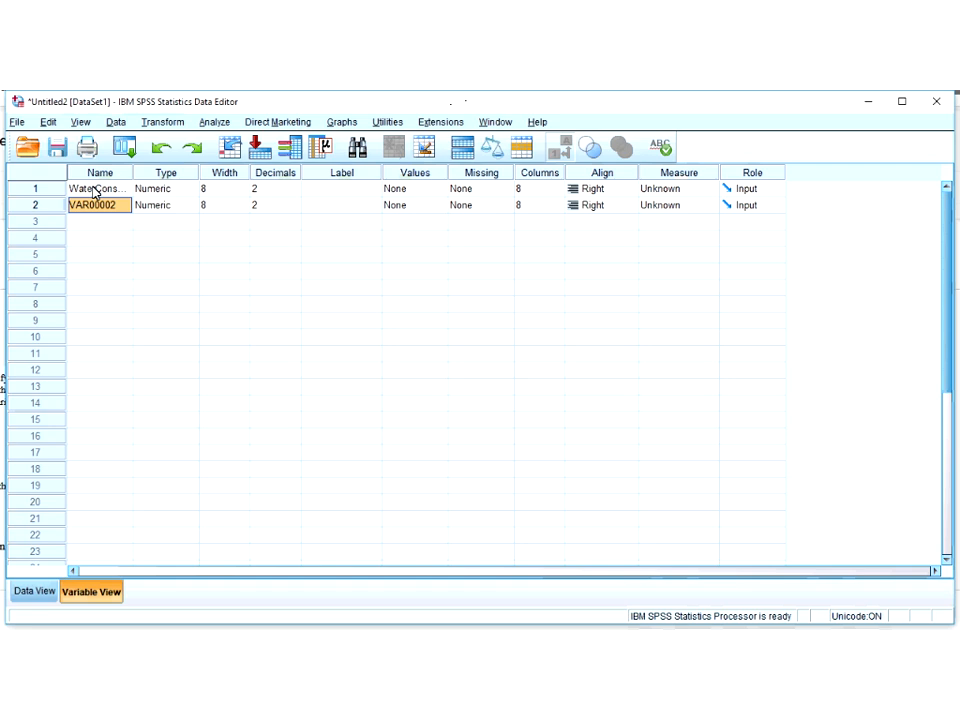
{"action": "type", "text": "Group"}
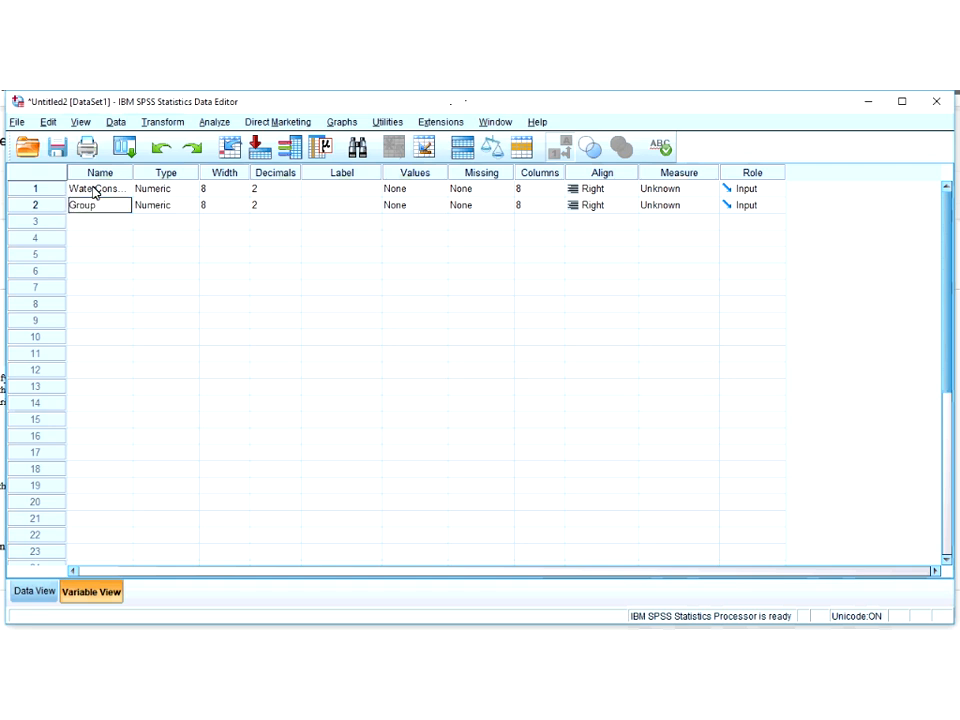
{"action": "key", "text": "Tab"}
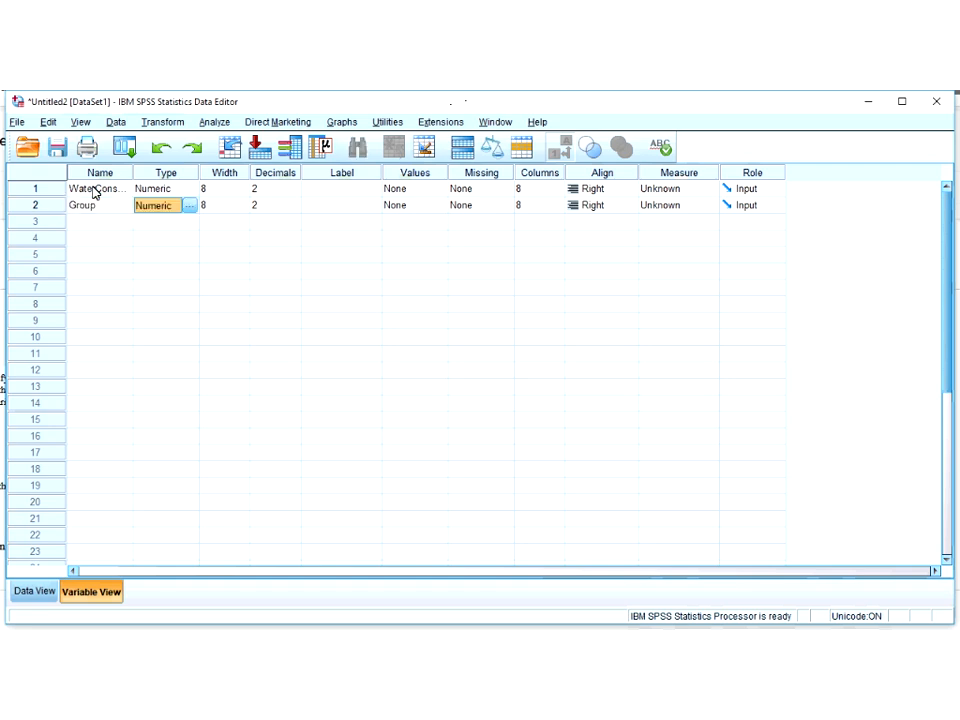
Step: Add a value label to the Group variable that defines 1 as "Made Sick"
{"action": "double_click", "coordinate": [446, 207]}
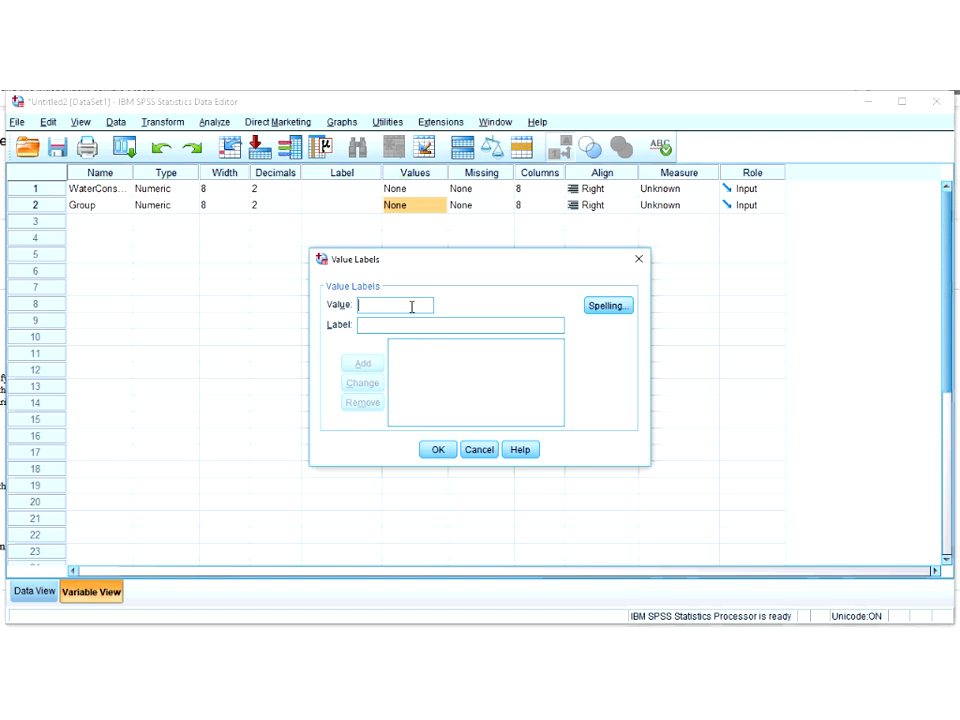
{"action": "type", "text": "1.00 = \""}
{"action": "type", "text": "M"}
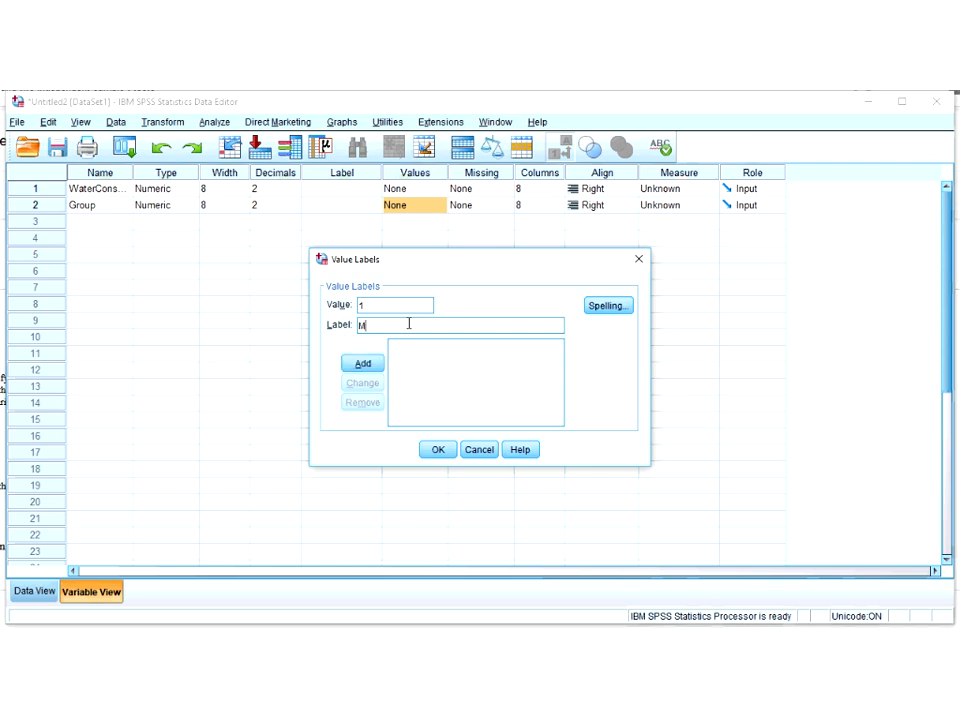
{"action": "type", "text": "ade Sick"}
{"action": "left_click", "coordinate": [362, 363]}
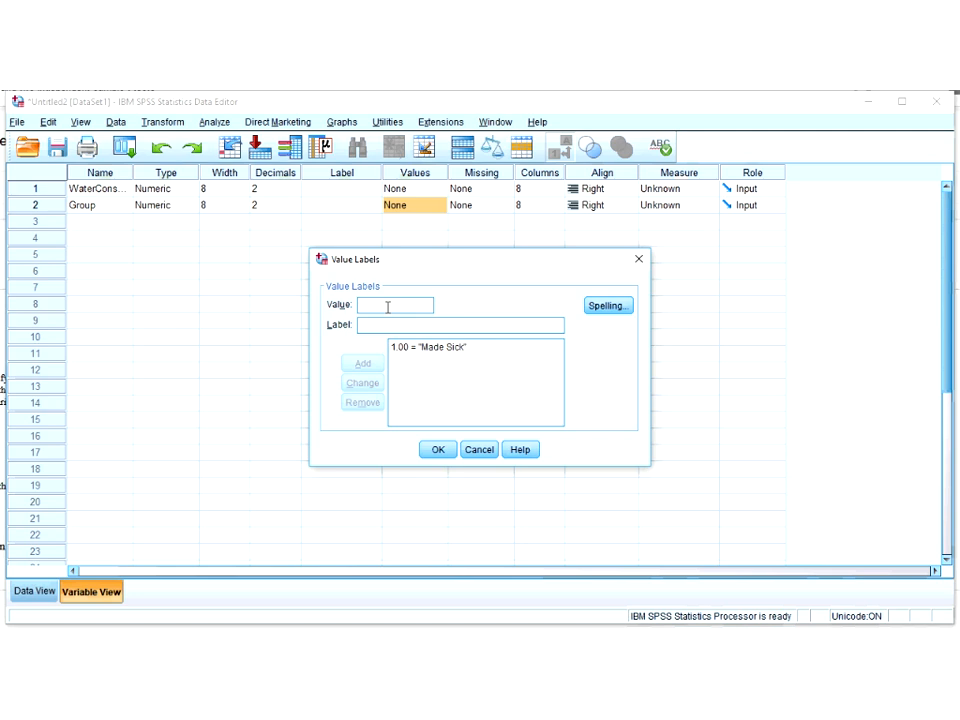
Step: Add a second Group value label defining 2 as "Control" and apply the labels
{"action": "type", "text": "2"}
{"action": "key", "text": "Tab"}
{"action": "type", "text": "Contro"}
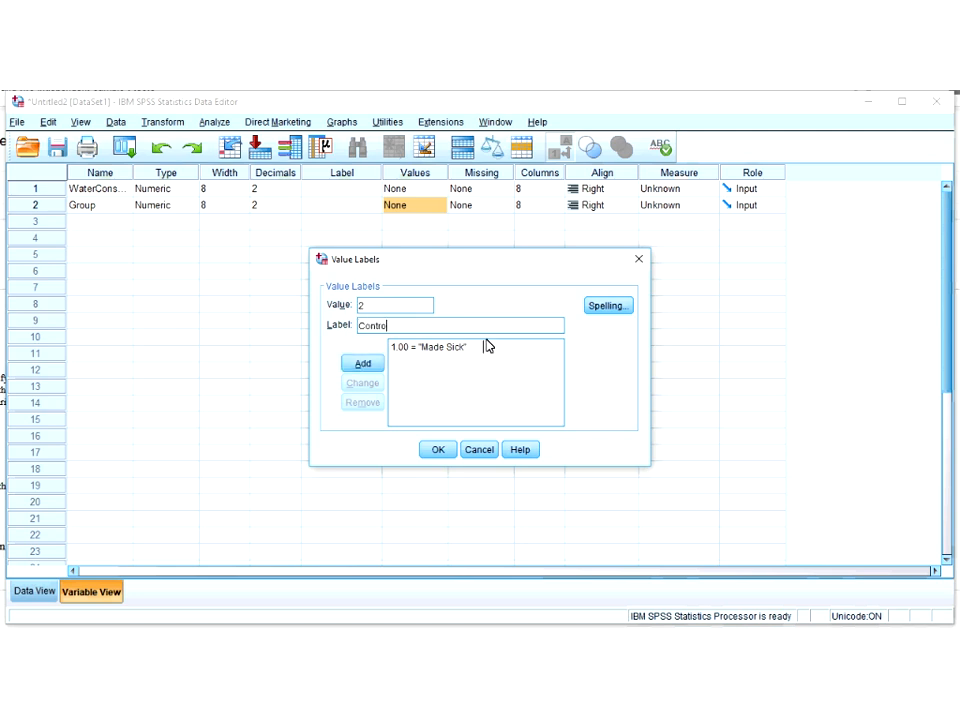
{"action": "type", "text": "l"}
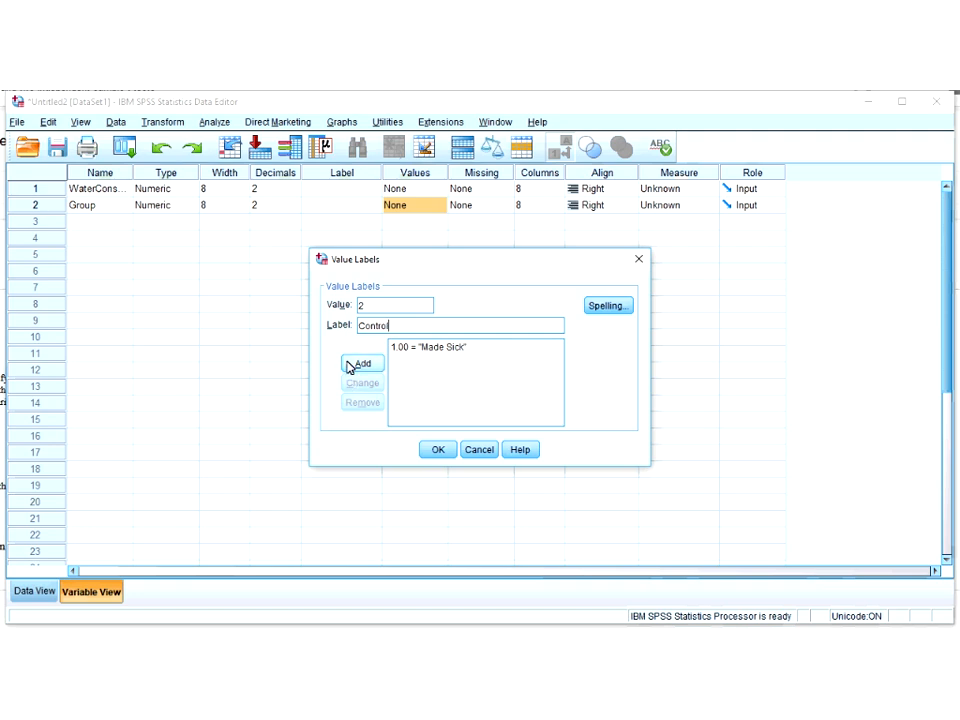
{"action": "key", "text": "Return"}
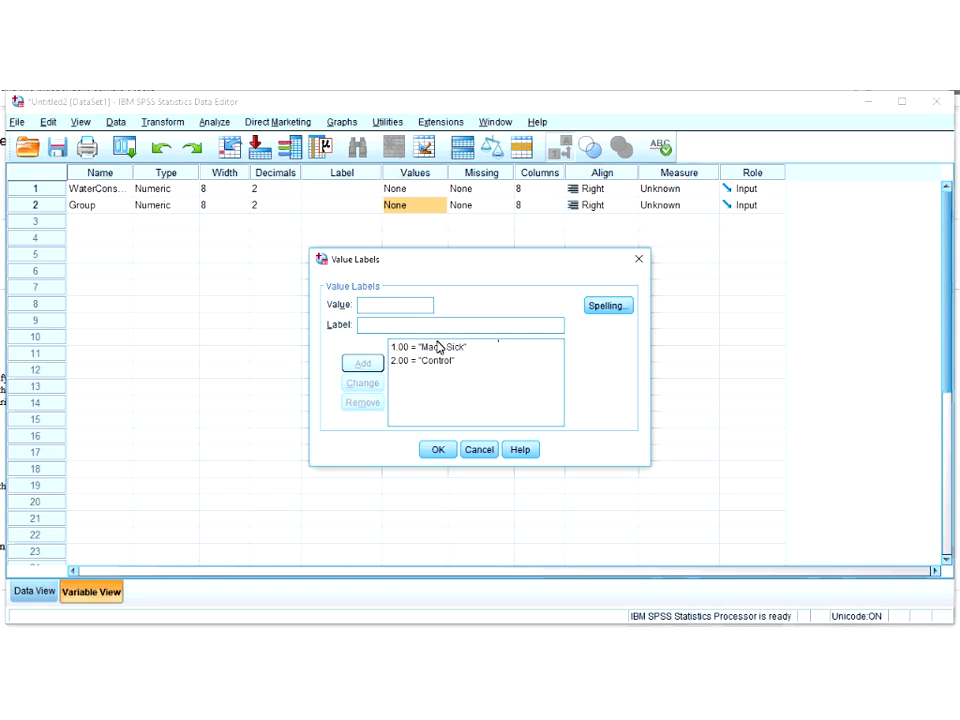
{"action": "left_click", "coordinate": [440, 451]}
Step: Examine how the value labels display in the Group column of the data, focusing on rows 1 to 4
{"action": "left_click", "coordinate": [398, 191]}
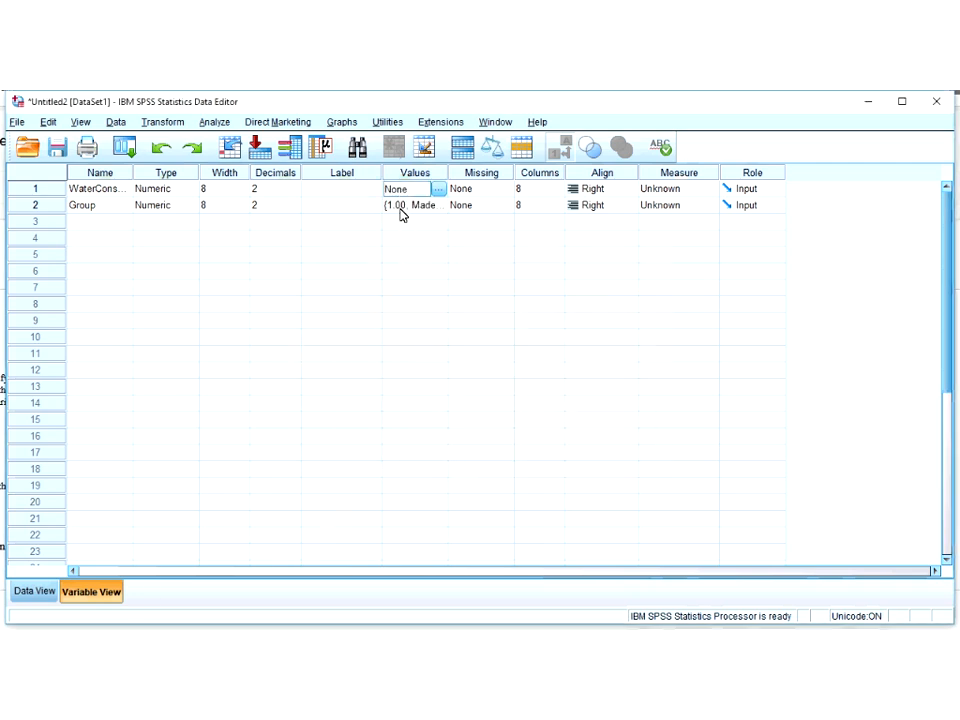
{"action": "left_click", "coordinate": [401, 210]}
{"action": "left_click", "coordinate": [44, 592]}
{"action": "left_click", "coordinate": [181, 223]}
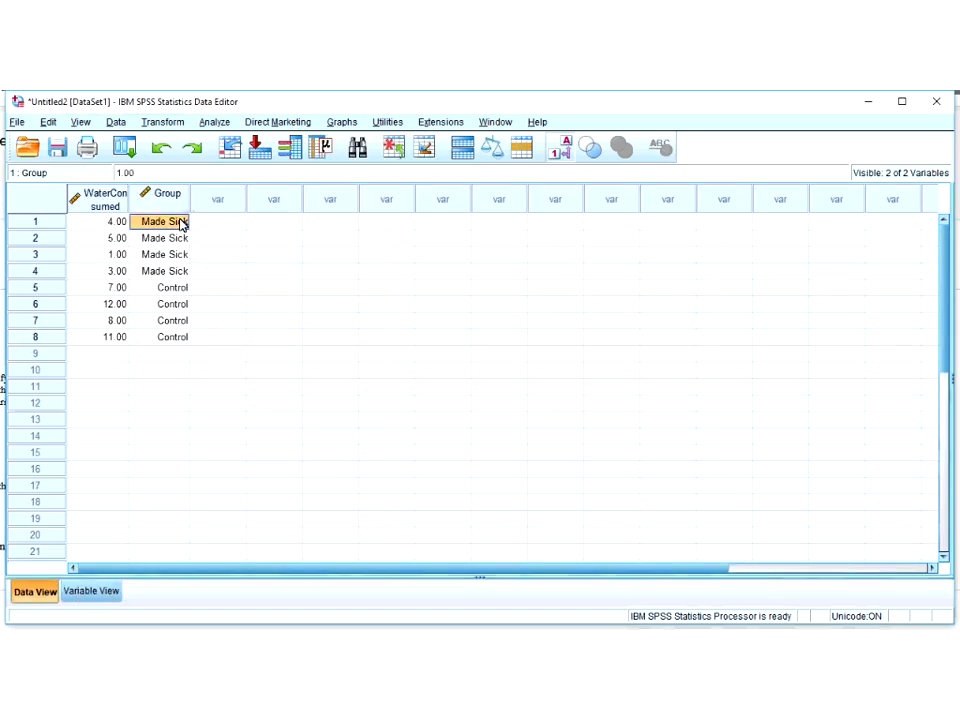
{"action": "key", "text": "Down"}
{"action": "key", "text": "Down"}
{"action": "key", "text": "Down"}
{"action": "left_click_drag", "start_coordinate": [170, 247], "coordinate": [168, 268]}
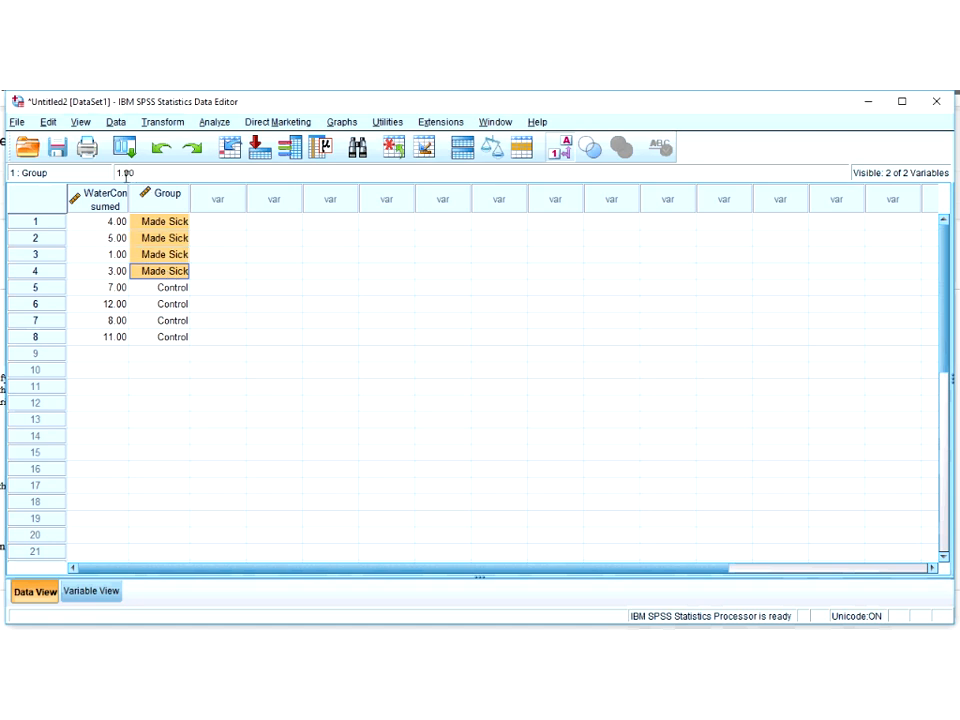
Step: Review the value labels defined for the Group variable and leave them without making changes
{"action": "left_click", "coordinate": [86, 595]}
{"action": "left_click", "coordinate": [438, 206]}
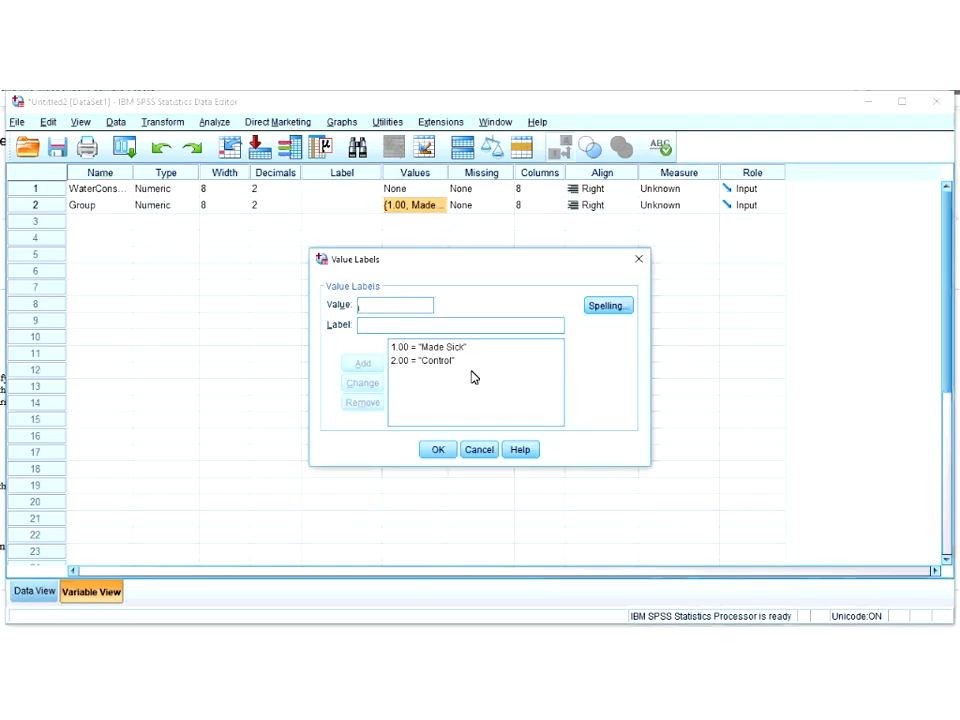
{"action": "left_click", "coordinate": [484, 451]}
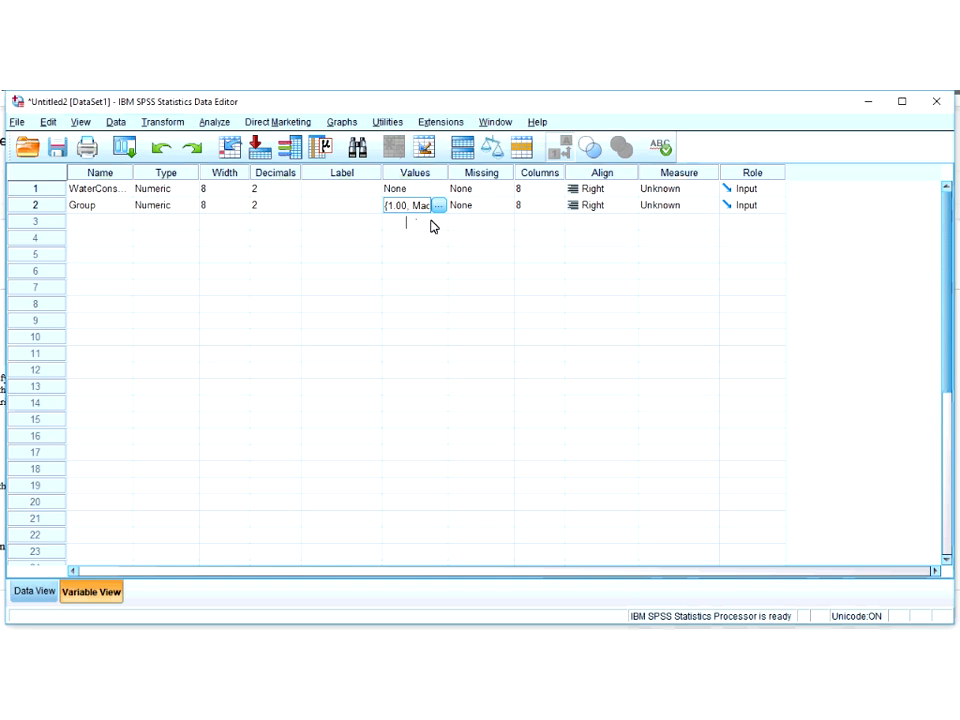
{"action": "left_click", "coordinate": [432, 224]}
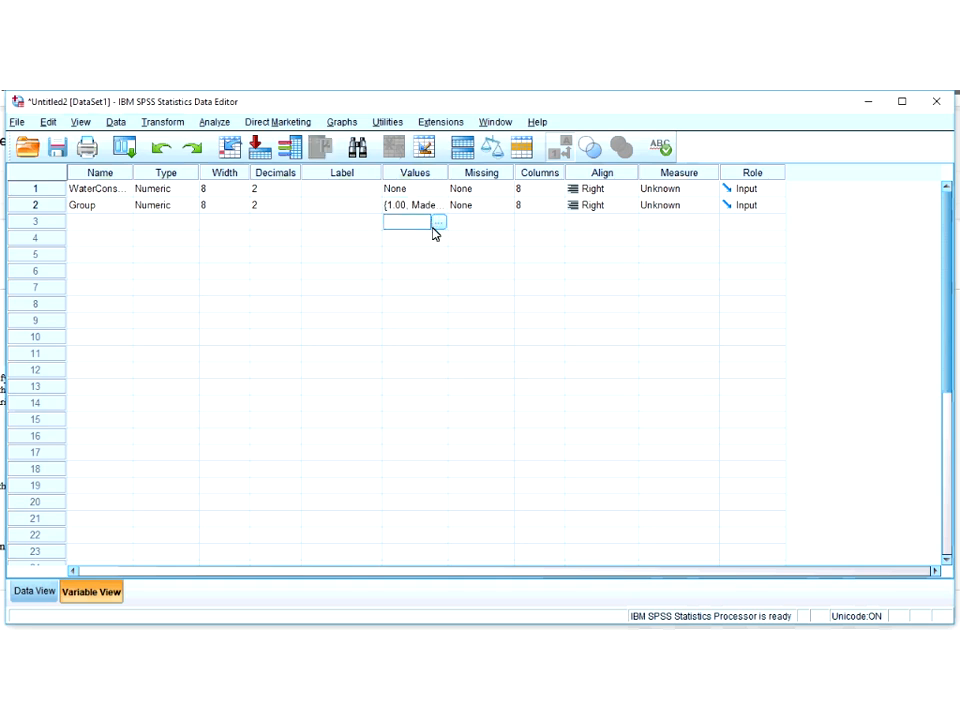
Step: Set up an Independent-Samples T Test on the water consumption data with WaterConsumed as the test variable
{"action": "left_click", "coordinate": [50, 592]}
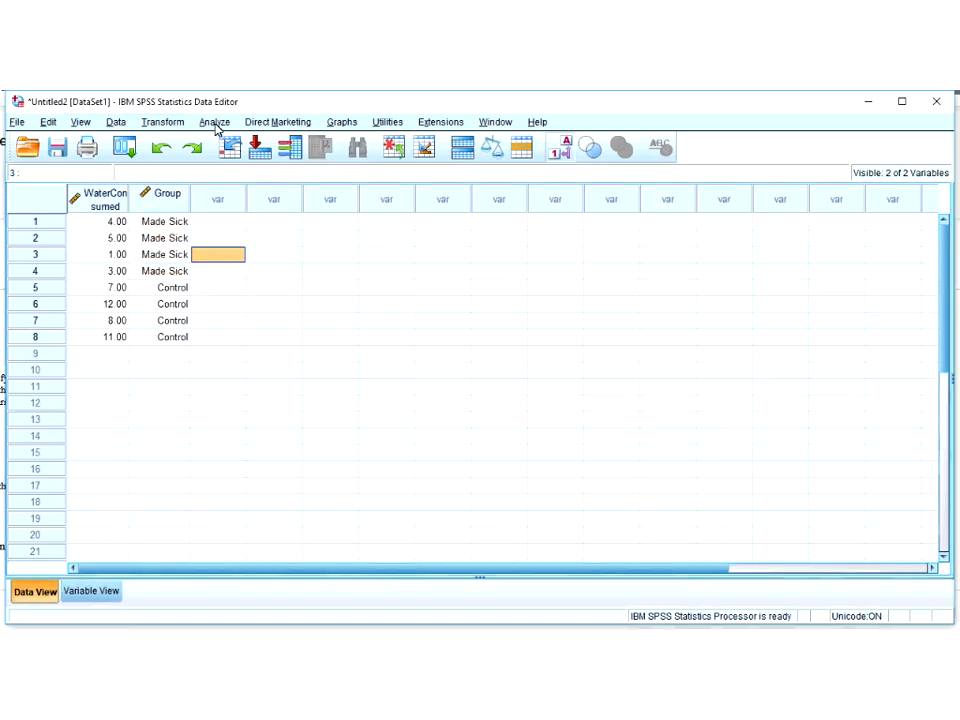
{"action": "left_click", "coordinate": [214, 124]}
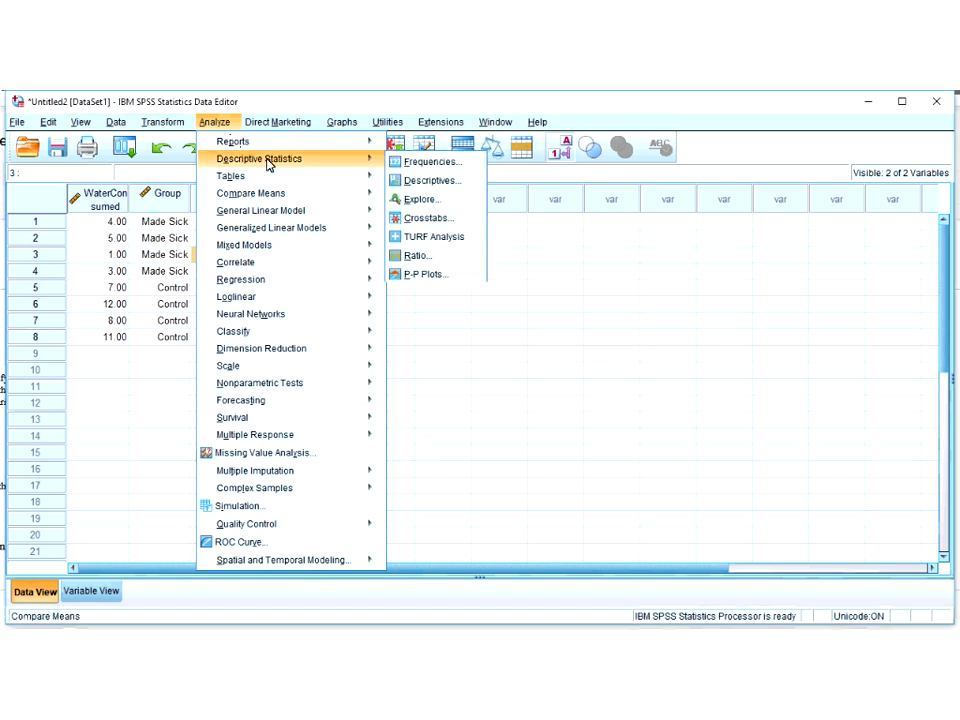
{"action": "mouse_move", "coordinate": [380, 200]}
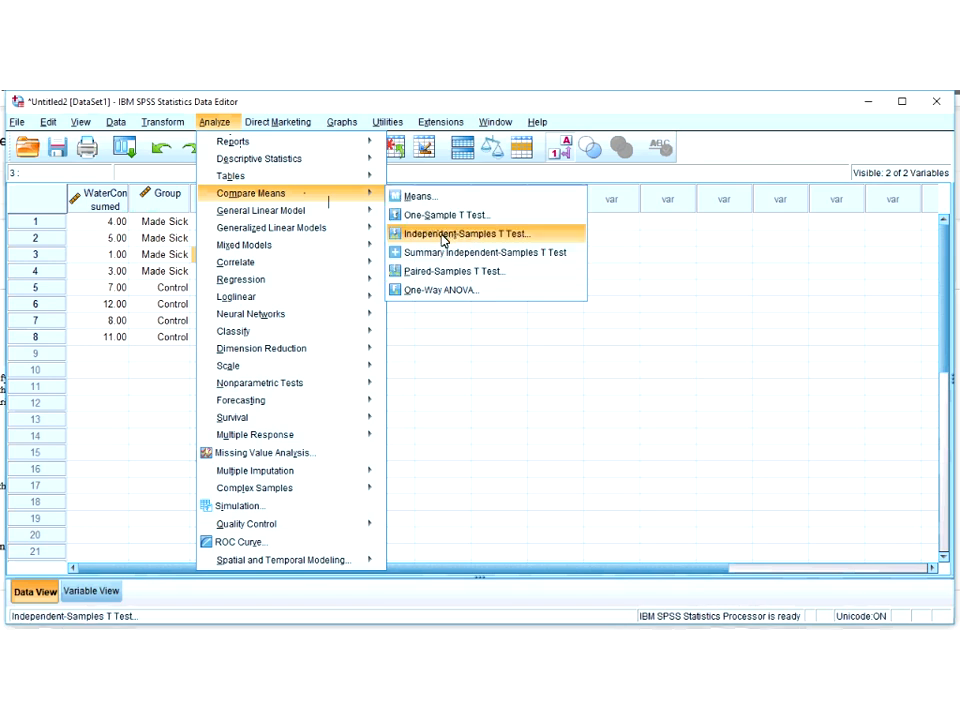
{"action": "left_click", "coordinate": [443, 236]}
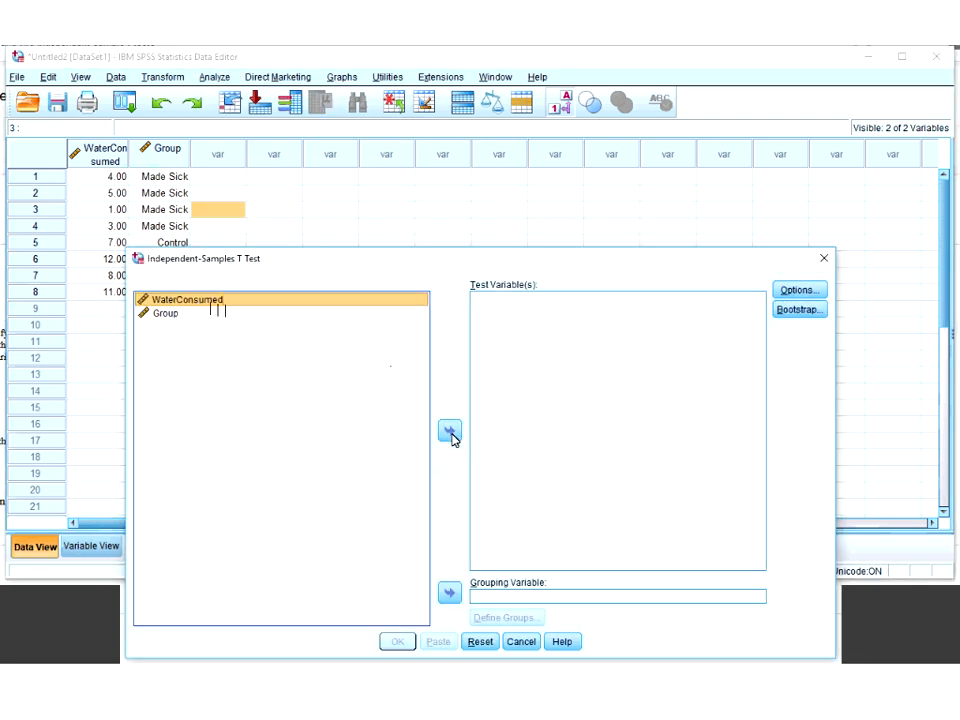
{"action": "left_click", "coordinate": [519, 311]}
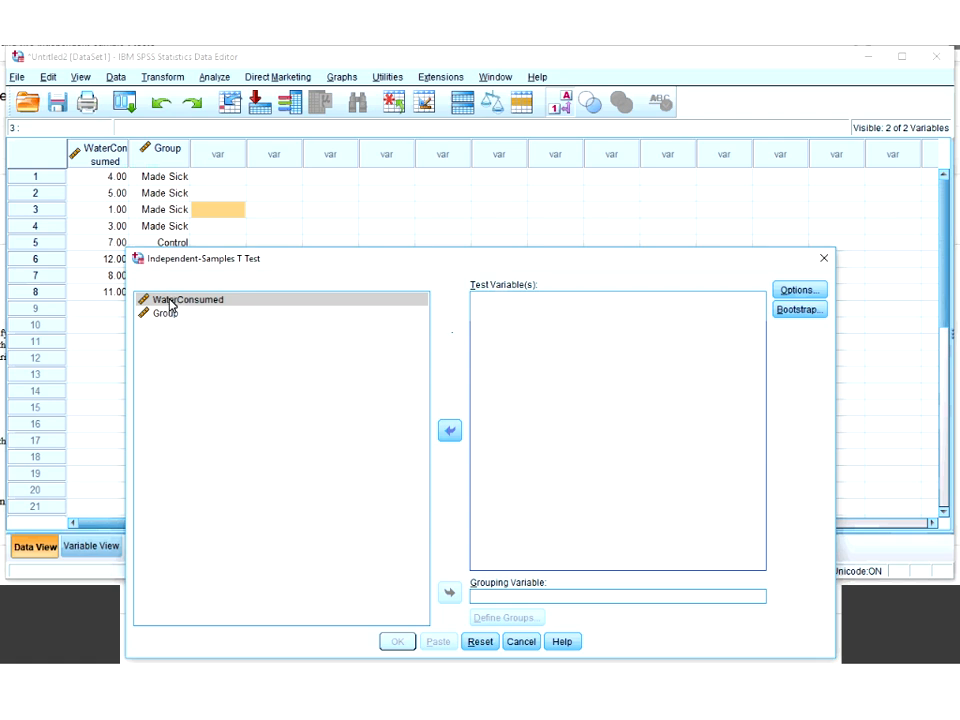
{"action": "double_click", "coordinate": [171, 300]}
{"action": "left_click", "coordinate": [171, 301]}
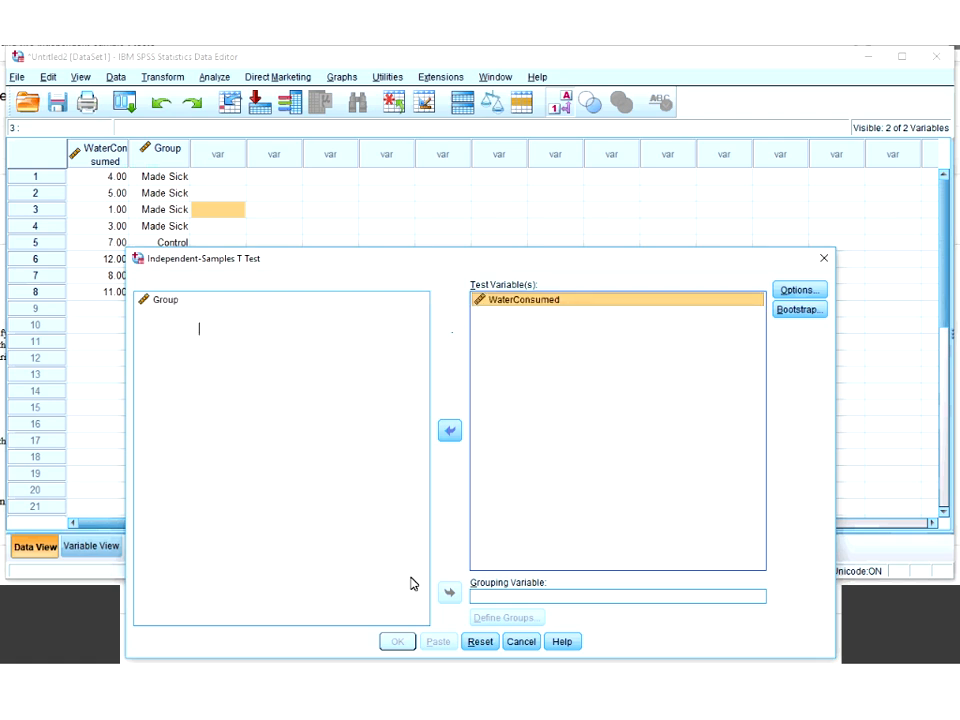
Step: Use Group as the grouping variable with Group 1 defined as 1 and Group 2 as 2, and run the t test
{"action": "left_click_drag", "start_coordinate": [501, 593], "coordinate": [497, 592]}
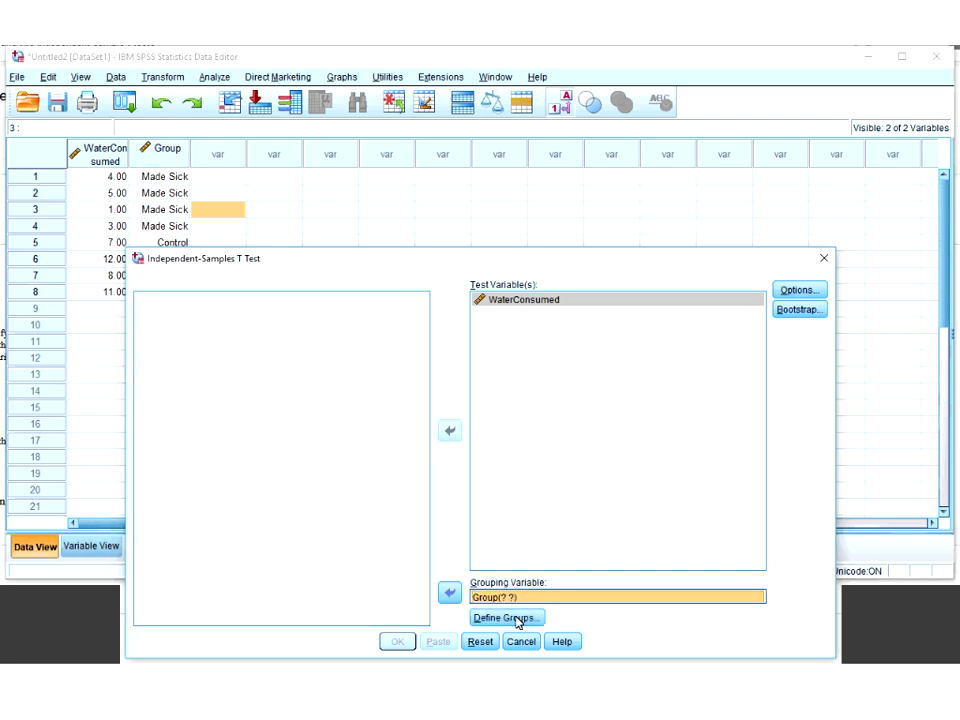
{"action": "left_click", "coordinate": [517, 621]}
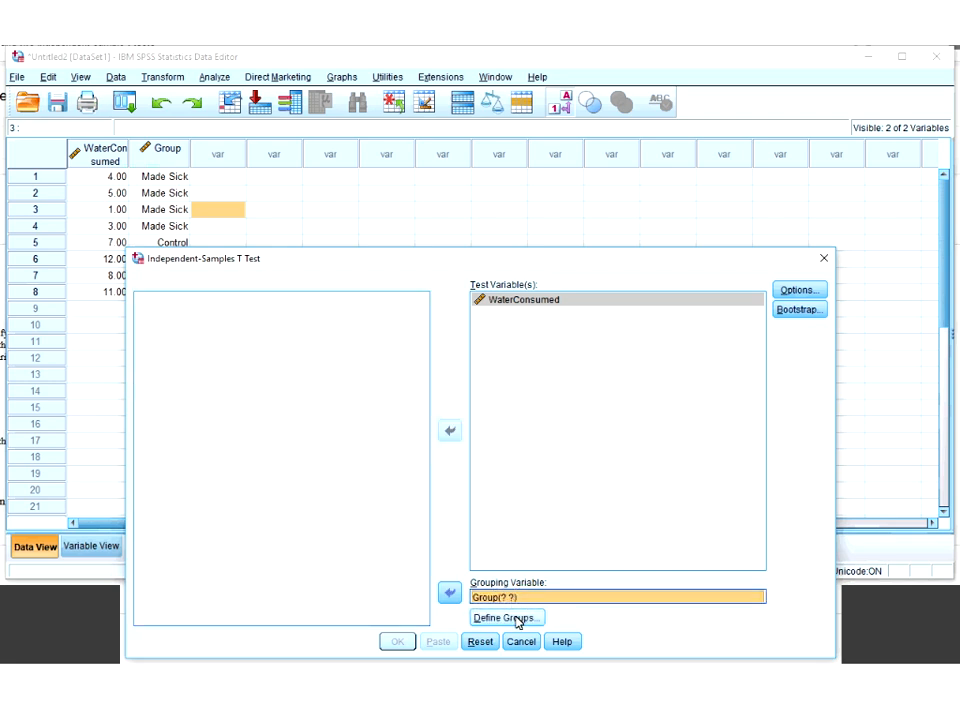
{"action": "left_click", "coordinate": [488, 438]}
{"action": "type", "text": "1"}
{"action": "left_click", "coordinate": [476, 460]}
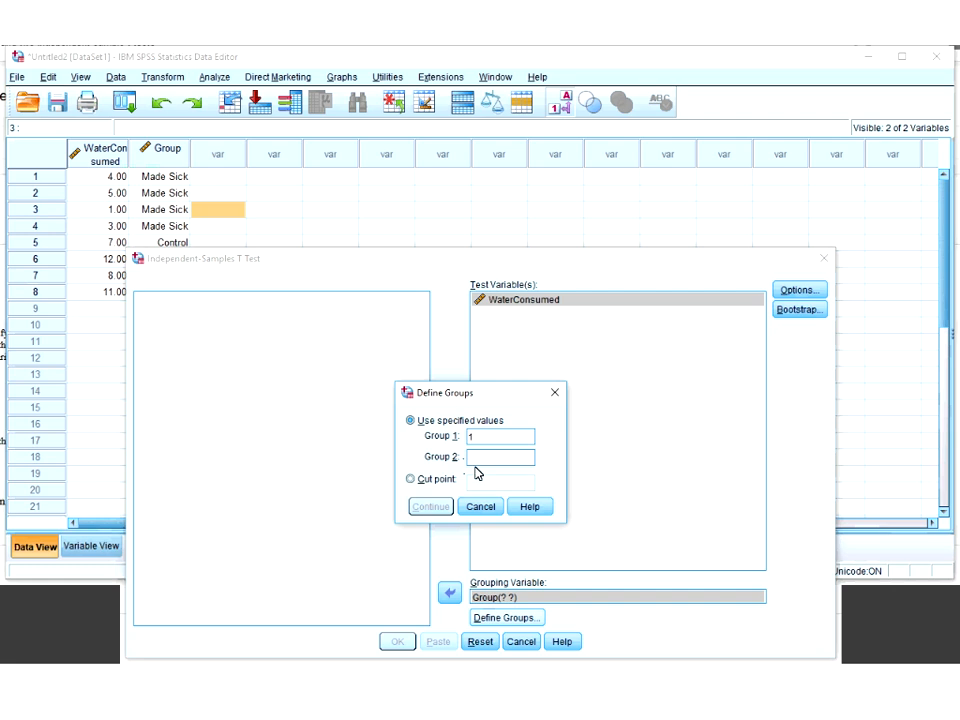
{"action": "type", "text": "2"}
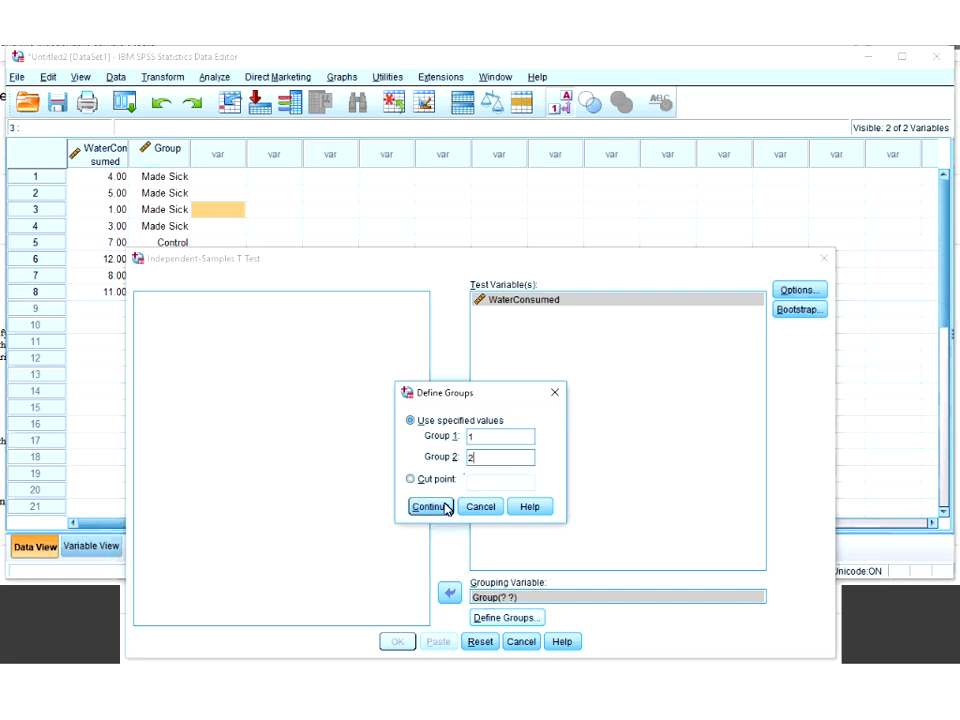
{"action": "left_click", "coordinate": [446, 507]}
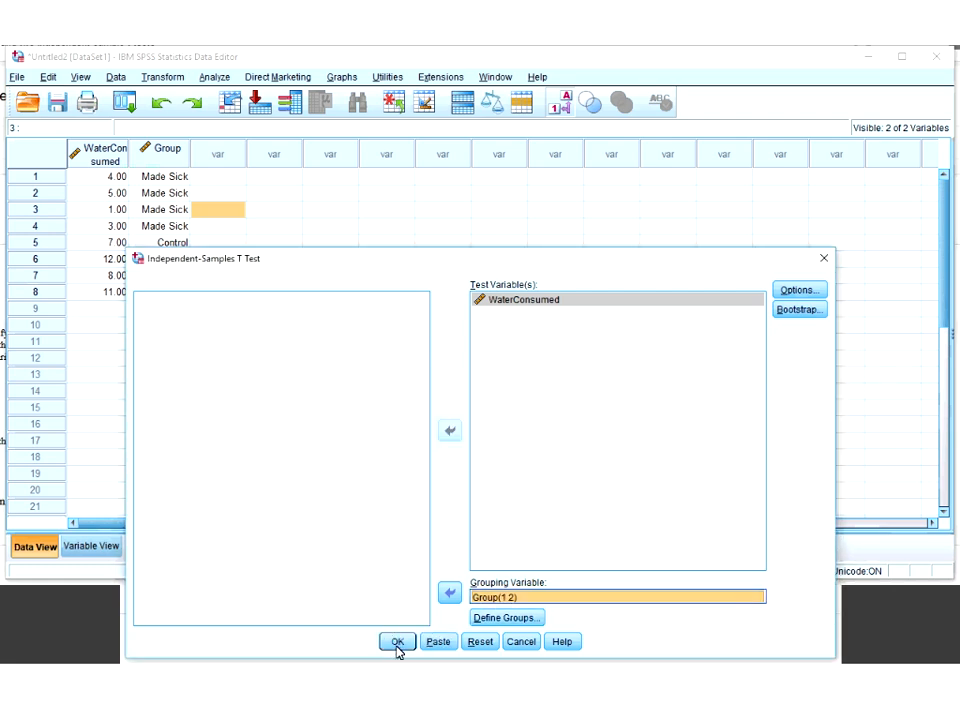
{"action": "left_click", "coordinate": [397, 644]}
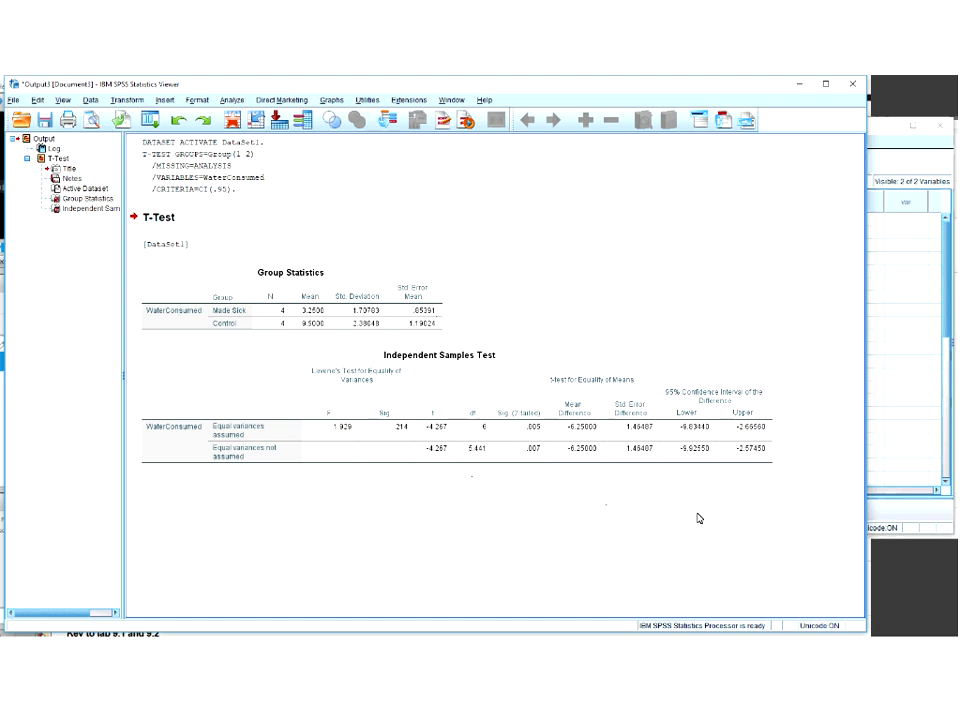
Step: Bring up the Employee data.sav dataset, minimize the other windows and enlarge its window to show more of the data
{"action": "left_click", "coordinate": [947, 329]}
{"action": "left_click", "coordinate": [347, 220]}
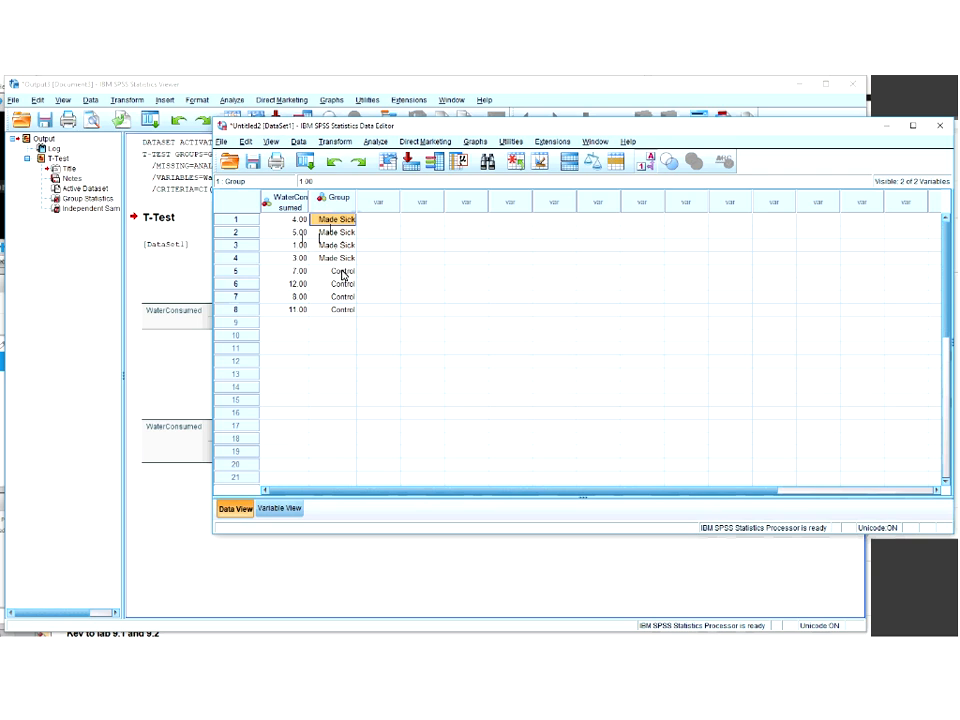
{"action": "left_click", "coordinate": [513, 633]}
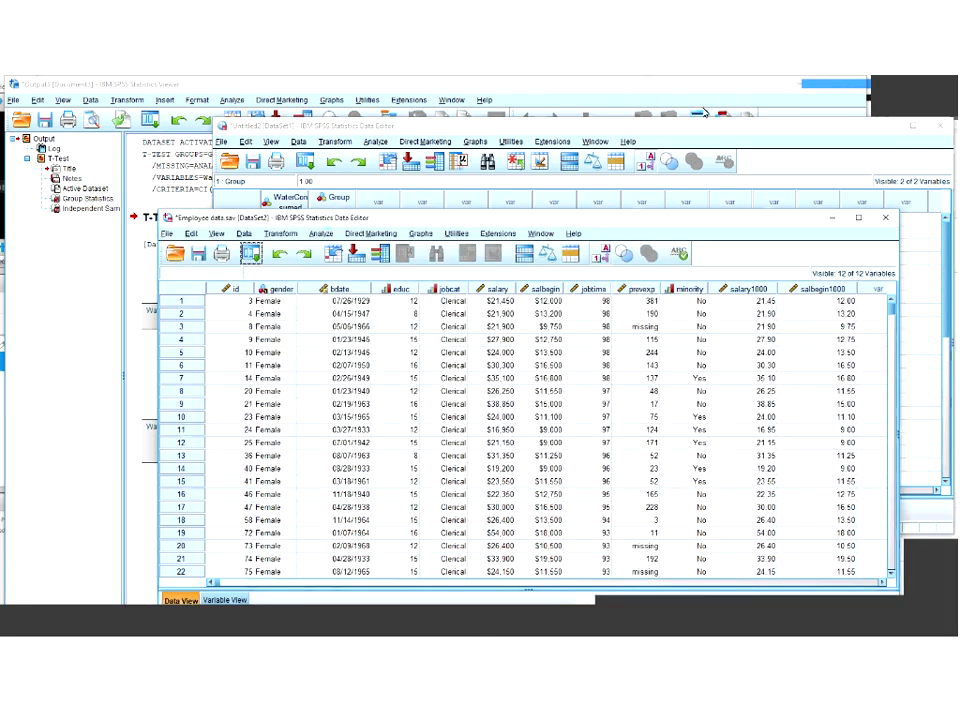
{"action": "left_click_drag", "start_coordinate": [800, 220], "coordinate": [704, 108]}
{"action": "left_click", "coordinate": [884, 125]}
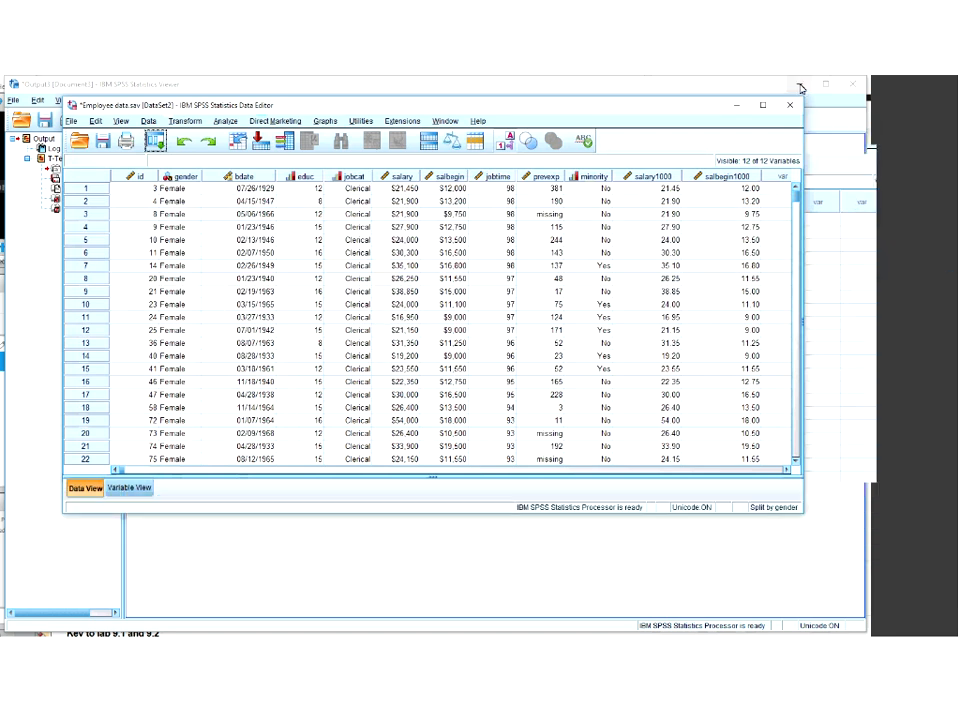
{"action": "left_click", "coordinate": [799, 84]}
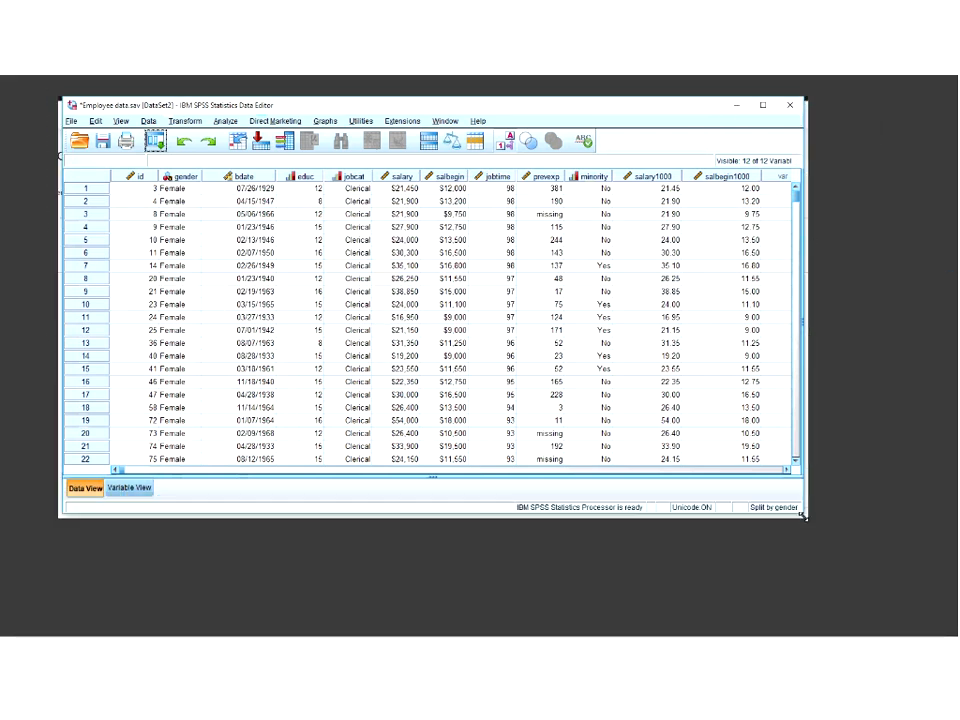
{"action": "left_click_drag", "start_coordinate": [803, 515], "coordinate": [905, 601]}
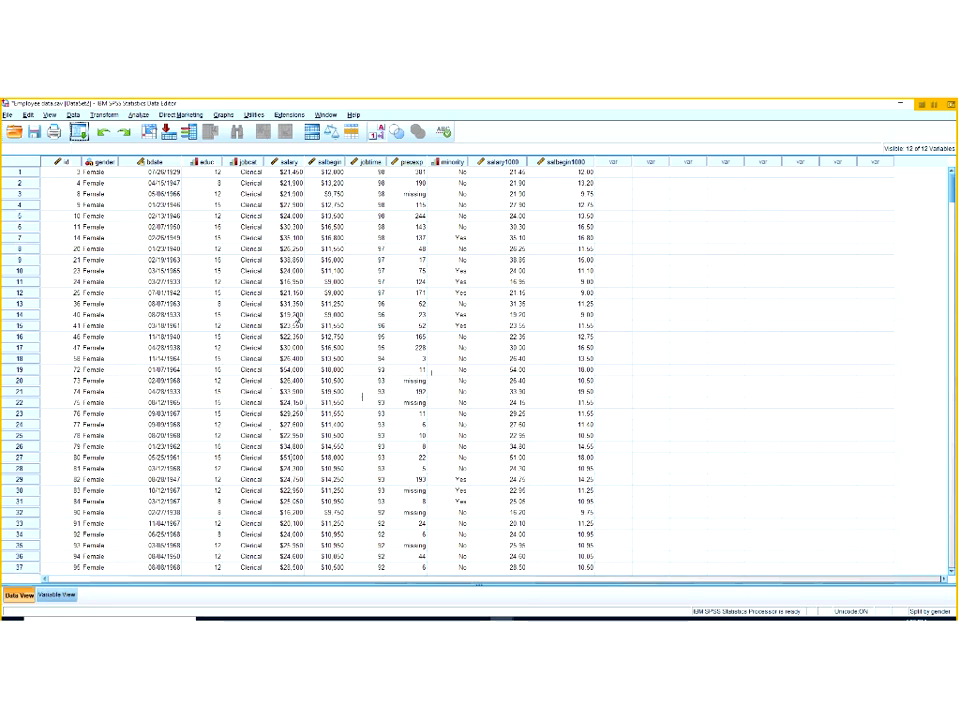
{"action": "left_click", "coordinate": [73, 115]}
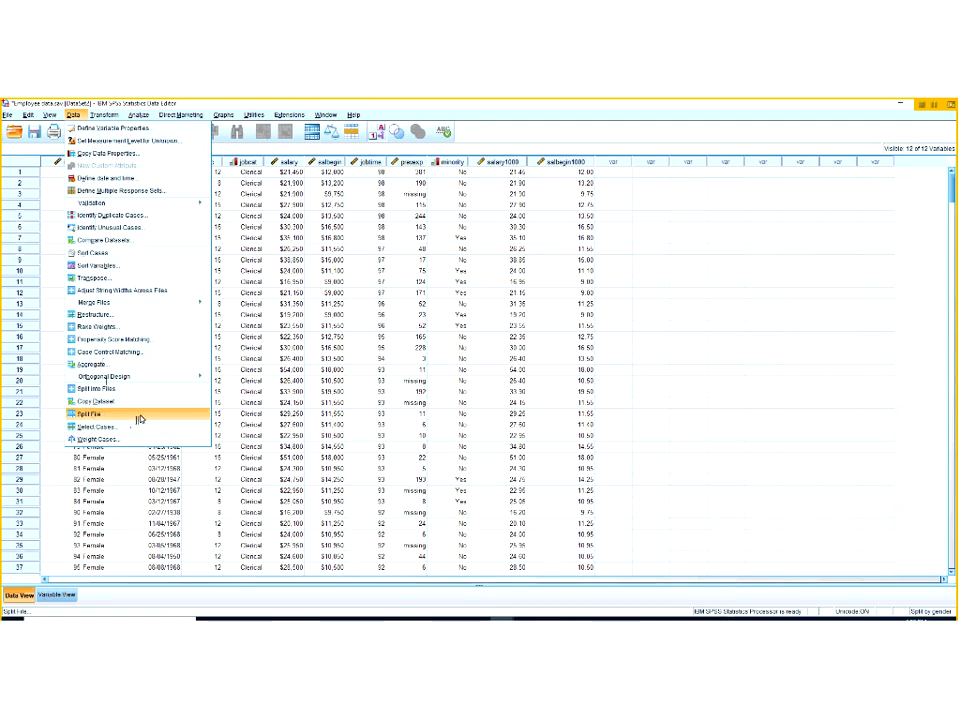
{"action": "left_click", "coordinate": [139, 418]}
{"action": "left_click", "coordinate": [488, 341]}
{"action": "left_click", "coordinate": [235, 262]}
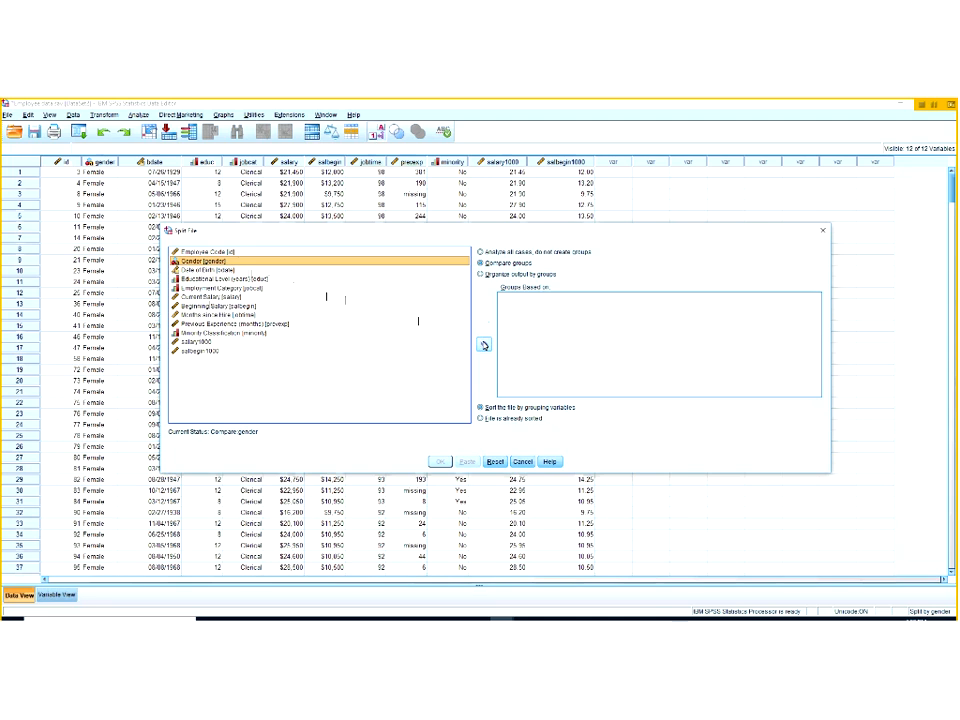
{"action": "left_click", "coordinate": [523, 463]}
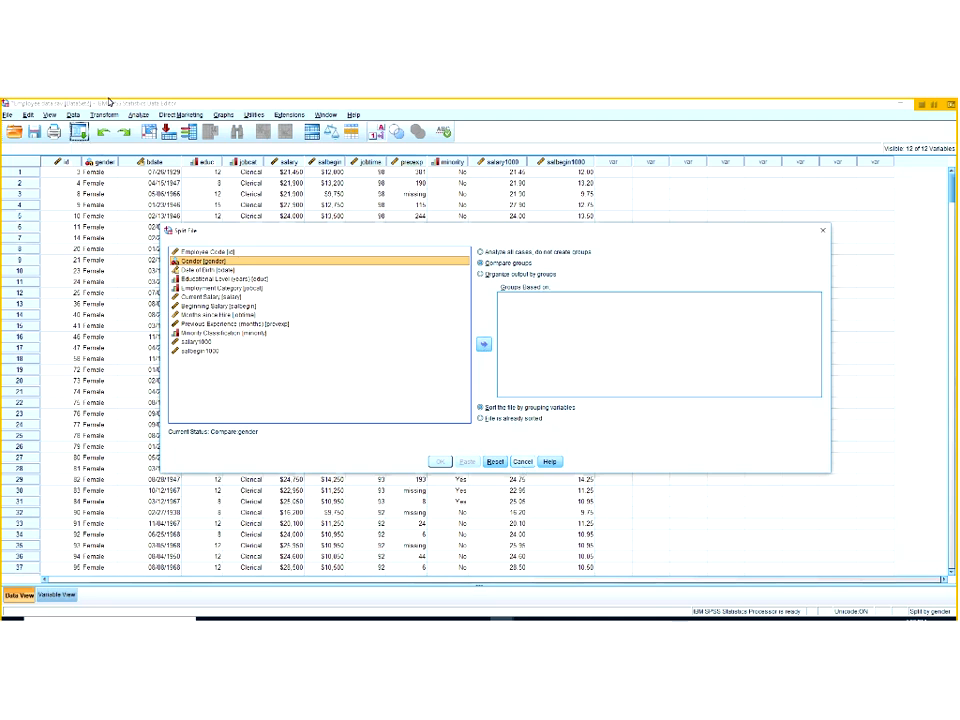
Step: Split the employee file to compare groups based on Gender, sorting the file by the grouping variable
{"action": "left_click", "coordinate": [74, 115]}
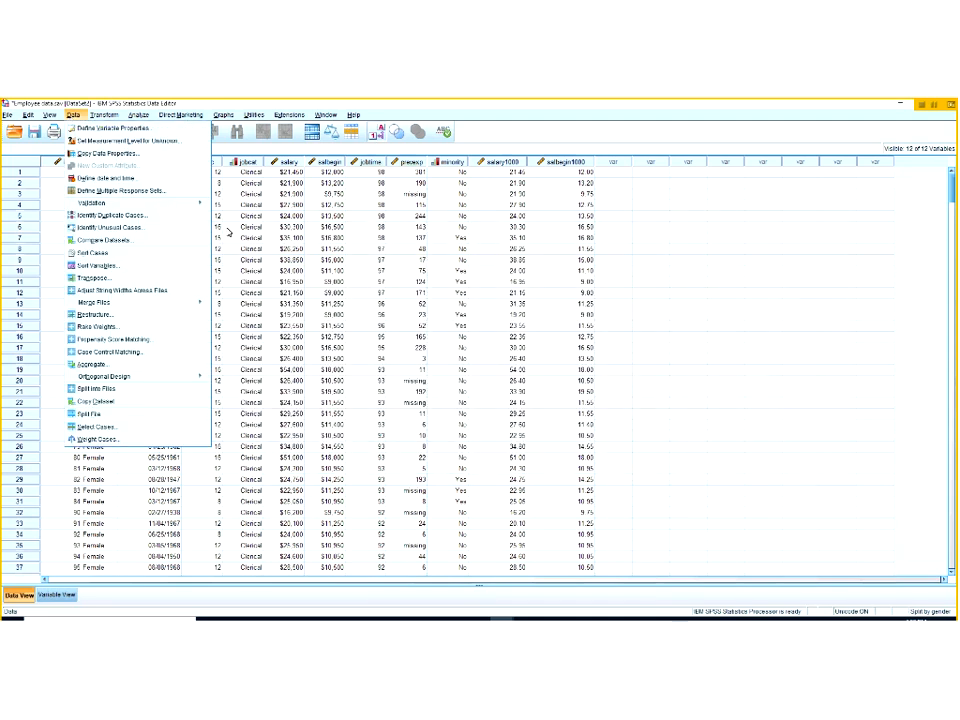
{"action": "left_click", "coordinate": [131, 415]}
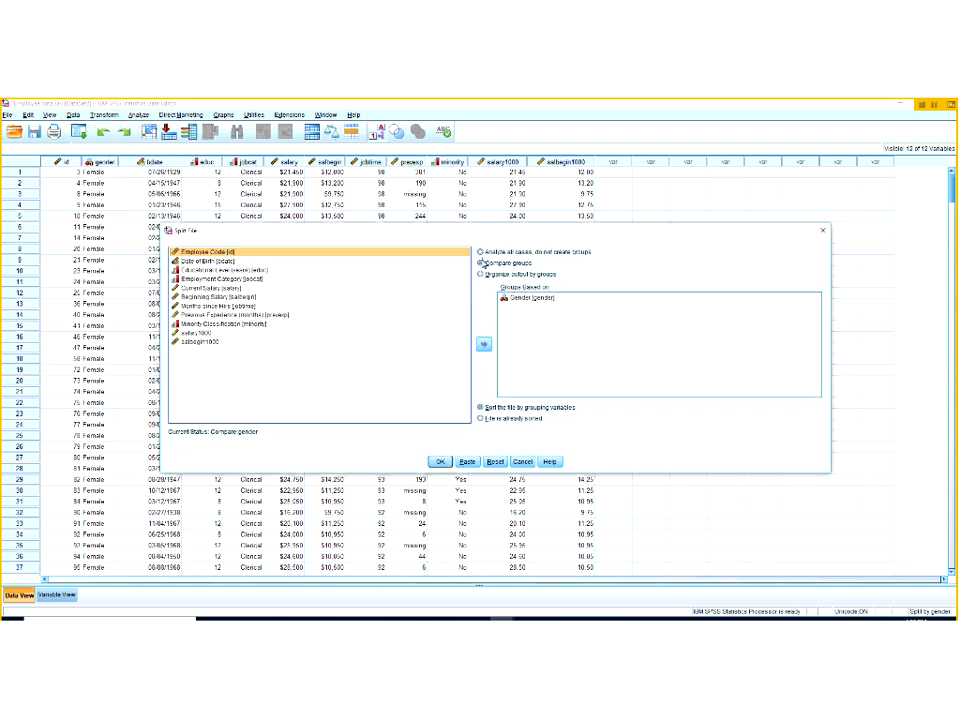
{"action": "left_click", "coordinate": [491, 264]}
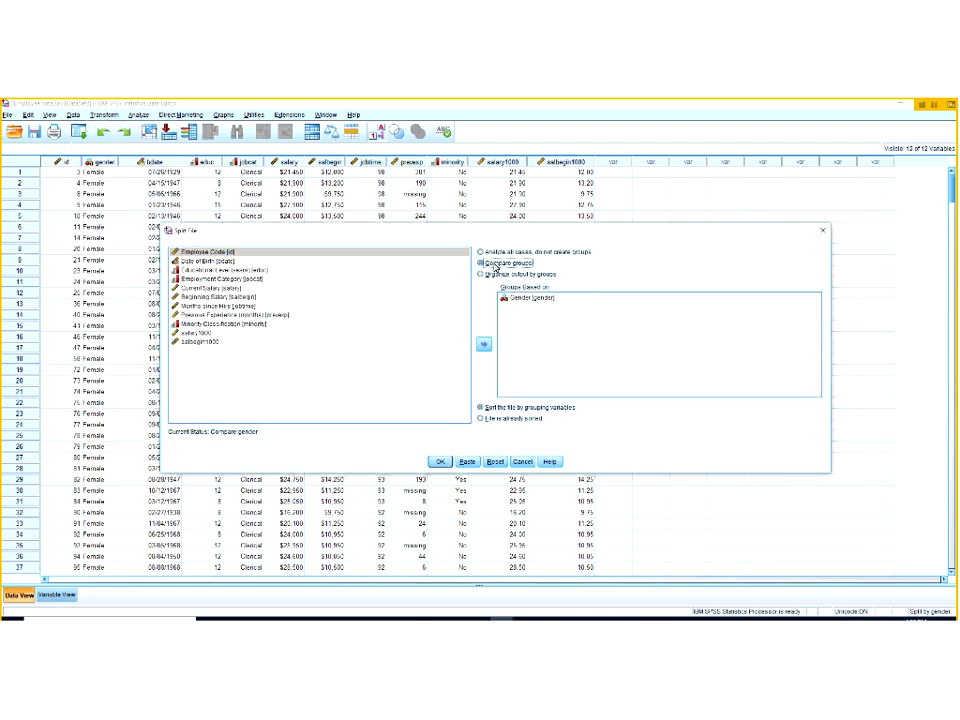
{"action": "double_click", "coordinate": [509, 299]}
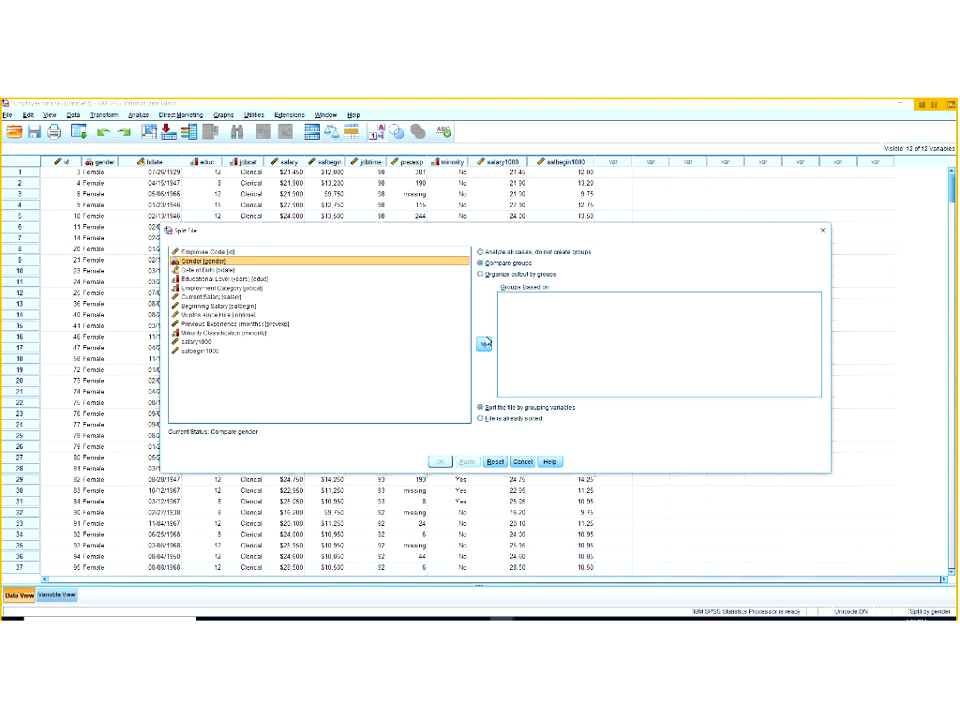
{"action": "mouse_move", "coordinate": [548, 299]}
{"action": "left_mouse_down"}
{"action": "mouse_move", "coordinate": [521, 289]}
{"action": "mouse_move", "coordinate": [545, 300]}
{"action": "left_mouse_up"}
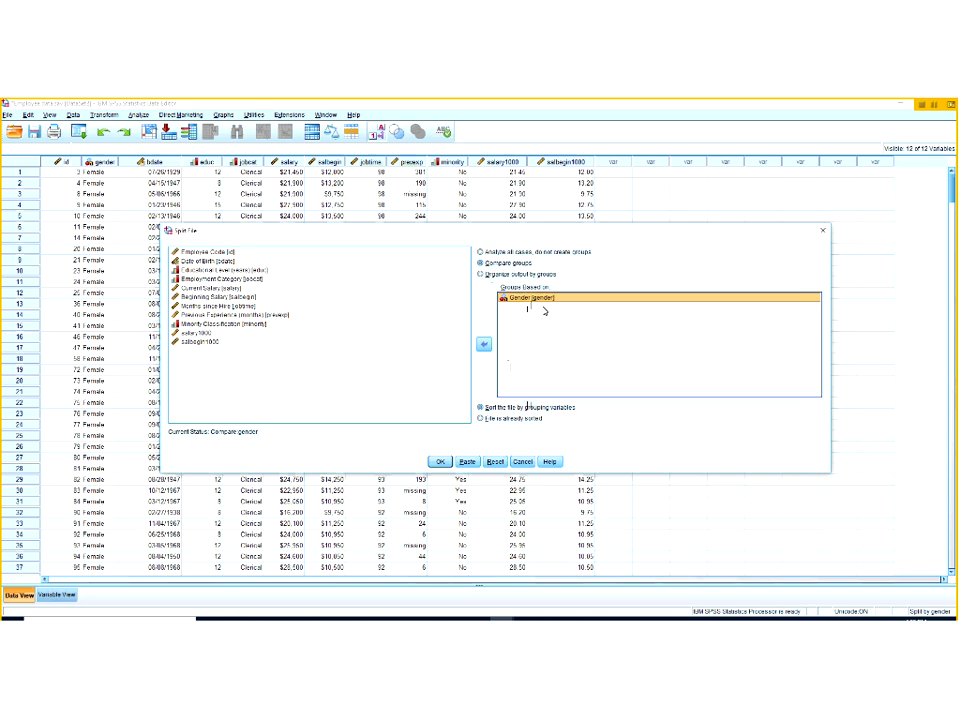
{"action": "left_click", "coordinate": [437, 459]}
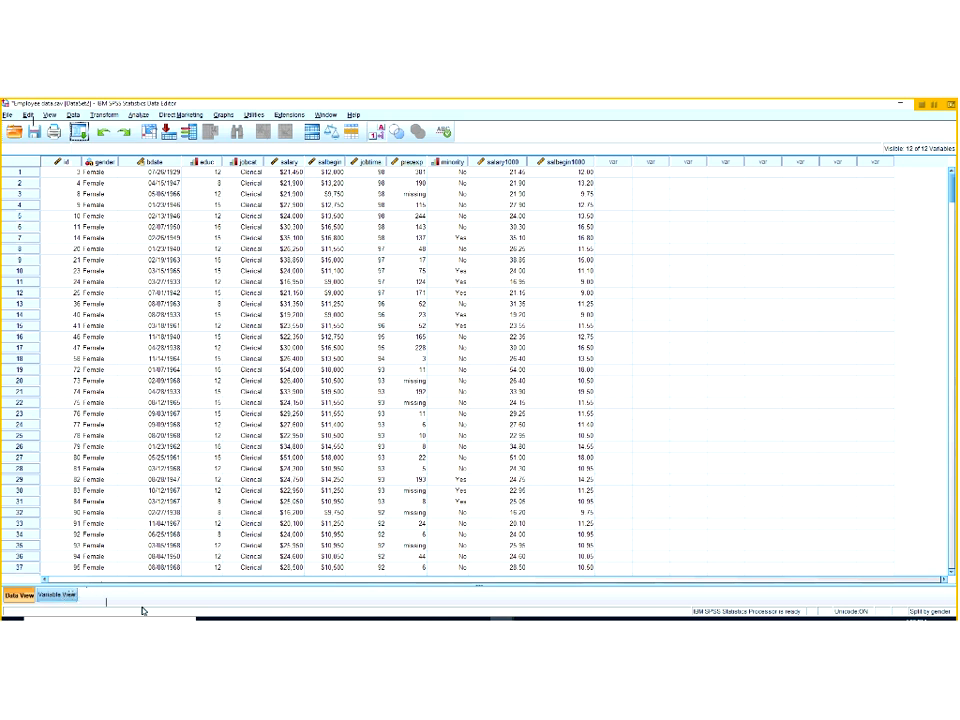
Step: Switch to the output document and set up a Descriptives analysis with salary1000 as the only variable
{"action": "left_click", "coordinate": [538, 620]}
{"action": "left_click", "coordinate": [282, 476]}
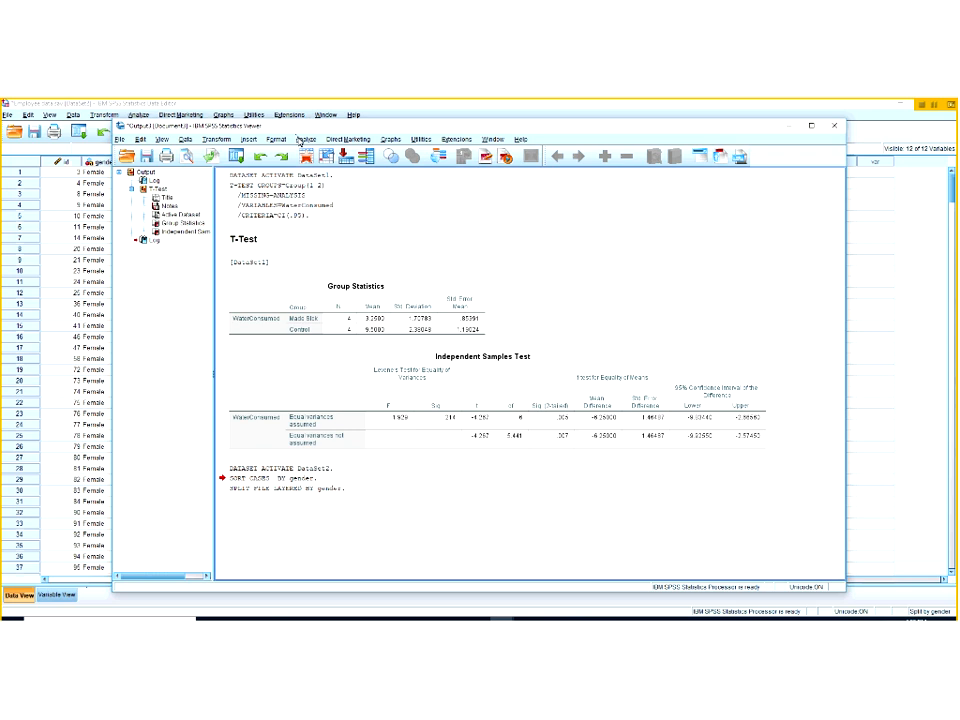
{"action": "left_click", "coordinate": [300, 141]}
{"action": "mouse_move", "coordinate": [350, 163]}
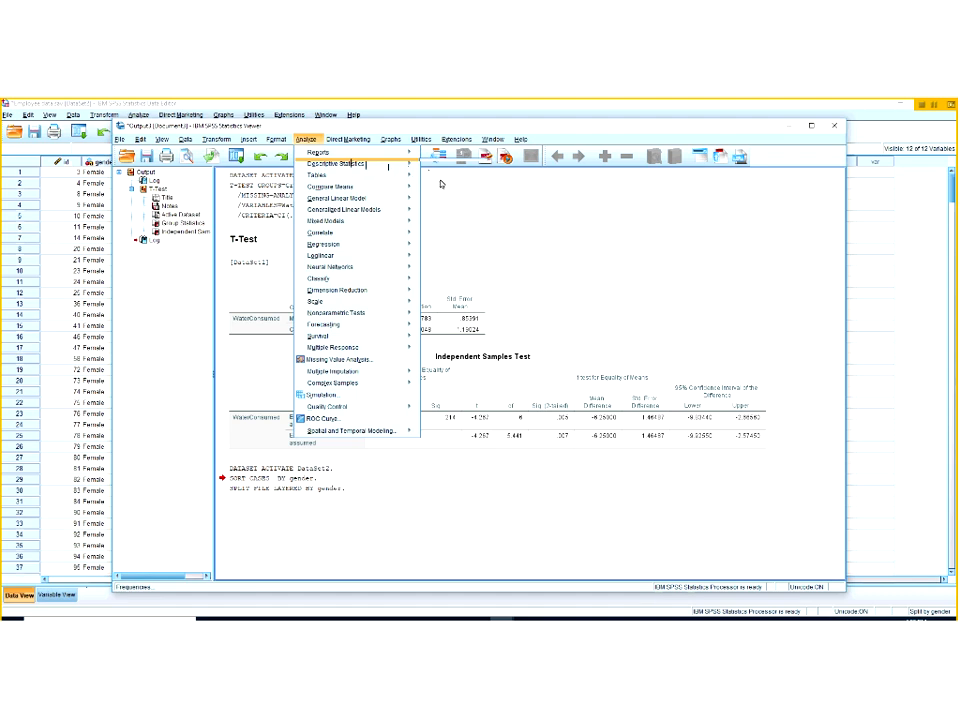
{"action": "left_click", "coordinate": [448, 177]}
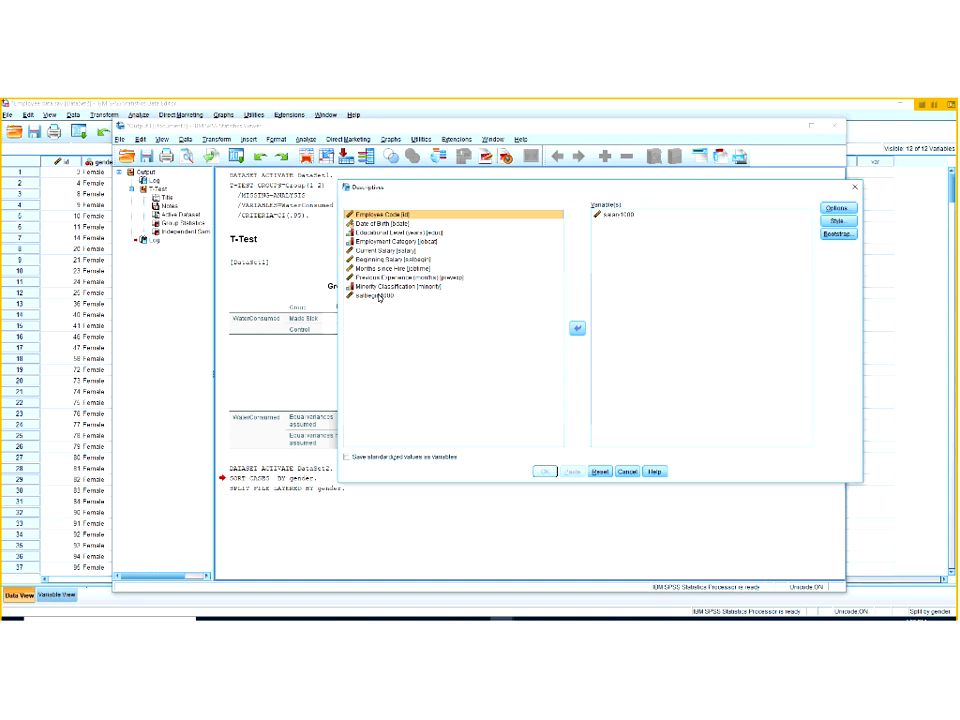
{"action": "double_click", "coordinate": [379, 298]}
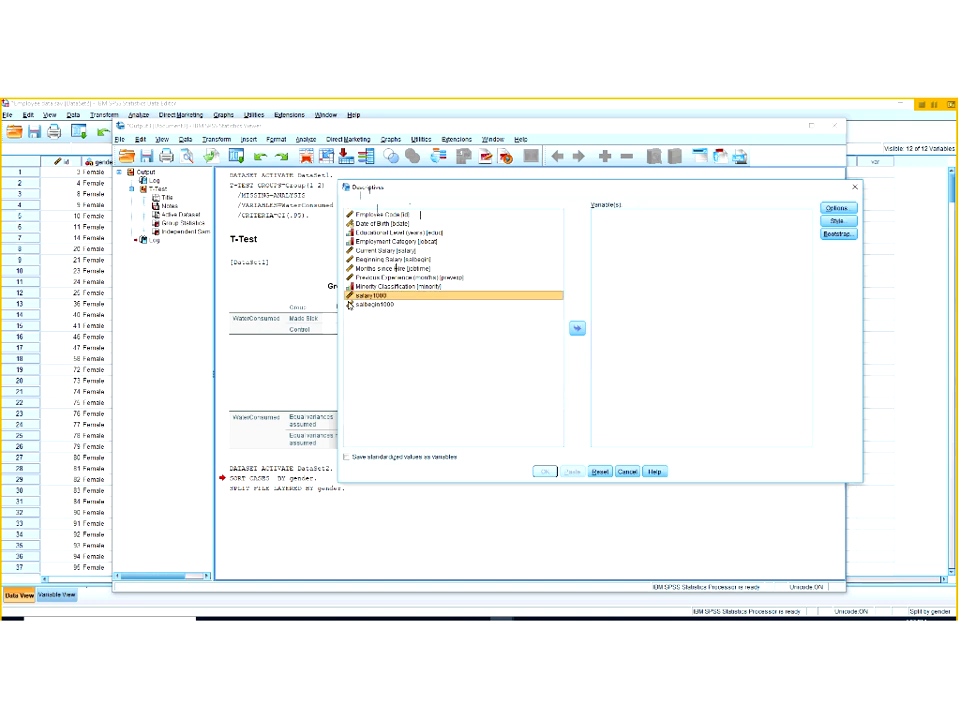
{"action": "left_click", "coordinate": [578, 330]}
Step: Run the Descriptives with mean, standard deviation, variance, minimum, maximum and S.E. mean, and select the resulting Descriptive Statistics table
{"action": "left_click", "coordinate": [836, 209]}
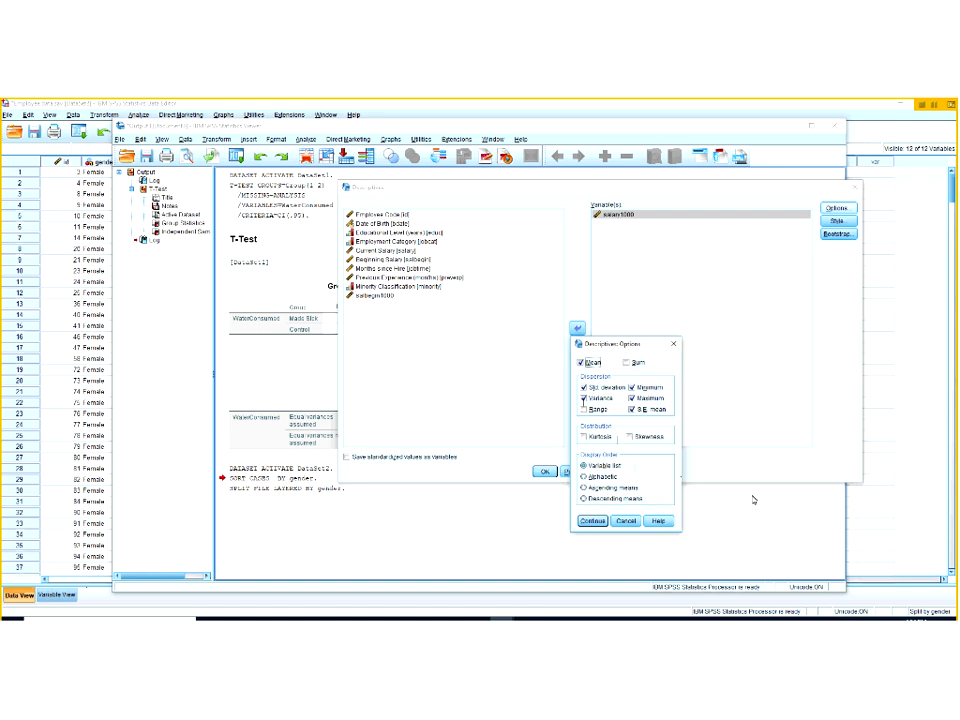
{"action": "left_click", "coordinate": [591, 521]}
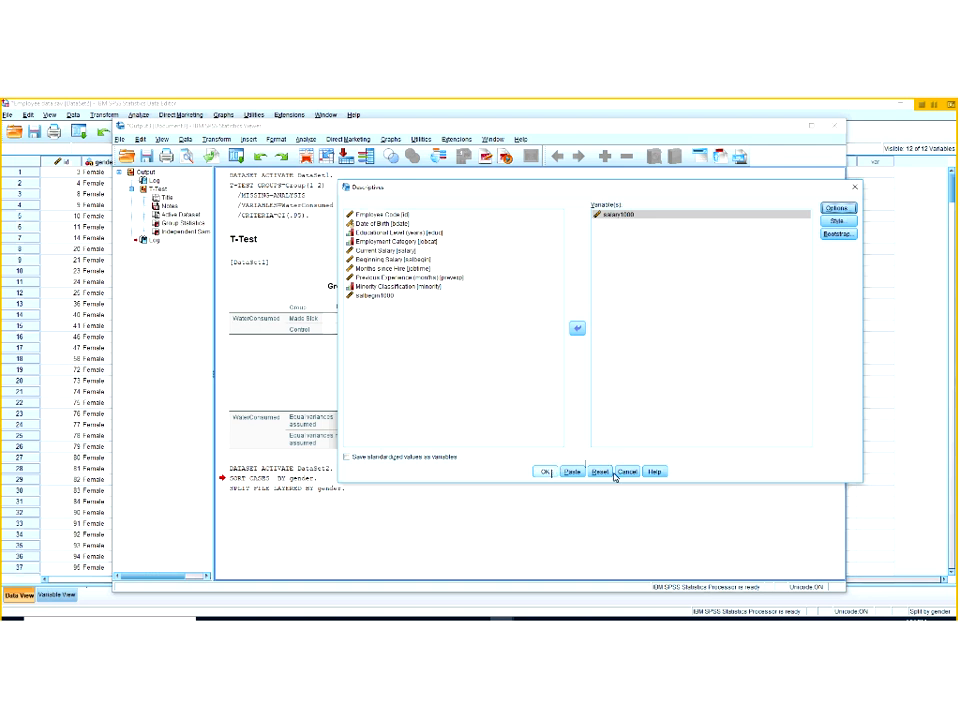
{"action": "left_click", "coordinate": [545, 471]}
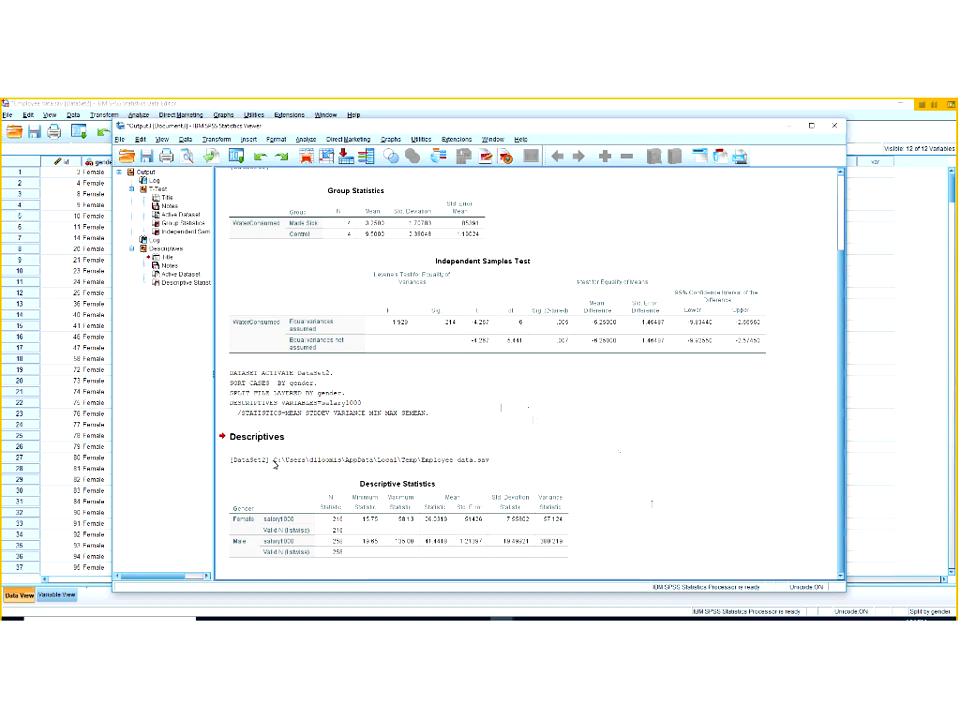
{"action": "left_click", "coordinate": [254, 518]}
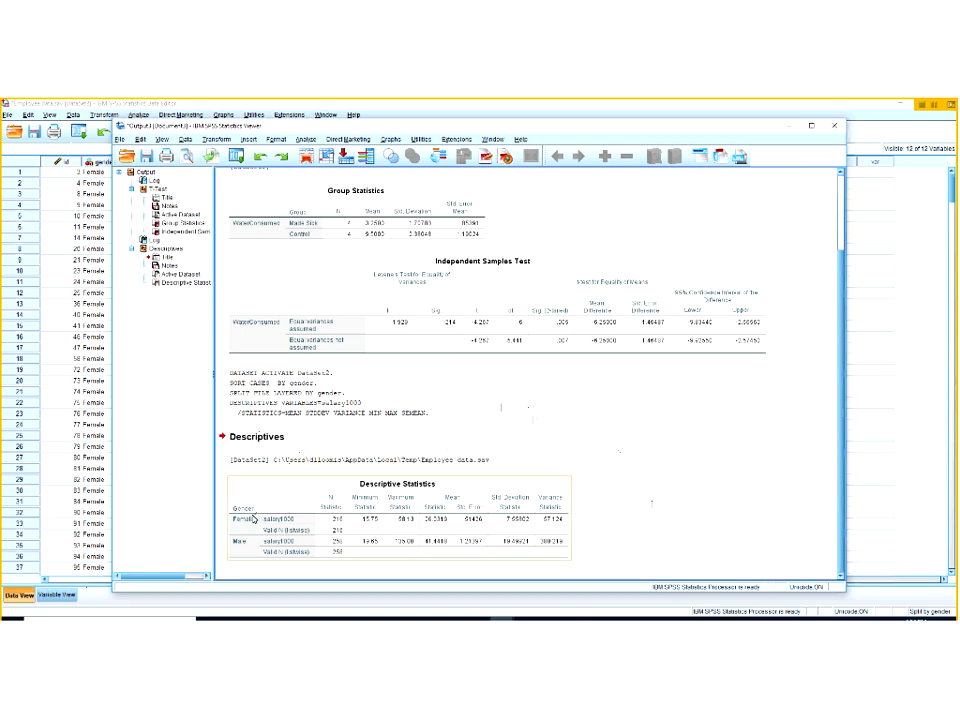
{"action": "left_click", "coordinate": [246, 512]}
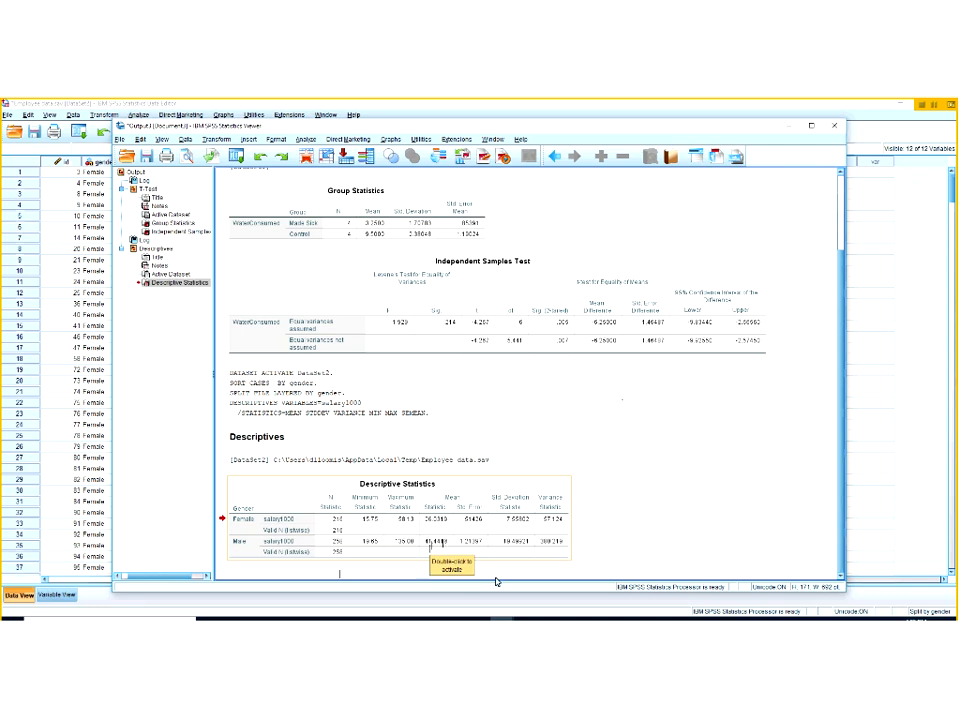
{"action": "mouse_move", "coordinate": [477, 618]}
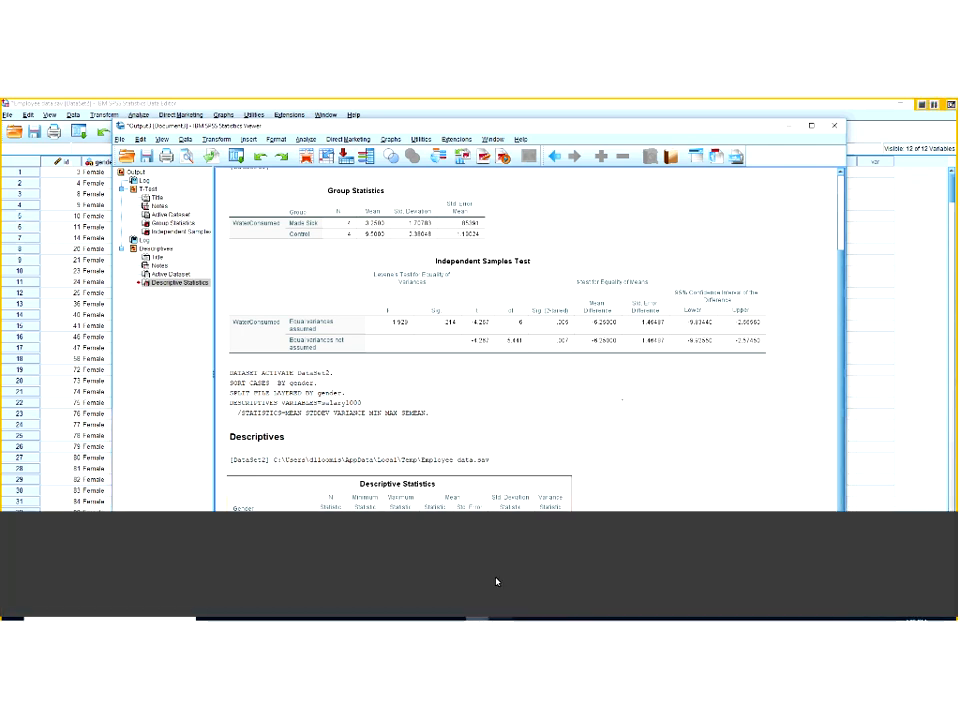
{"action": "mouse_move", "coordinate": [467, 555]}
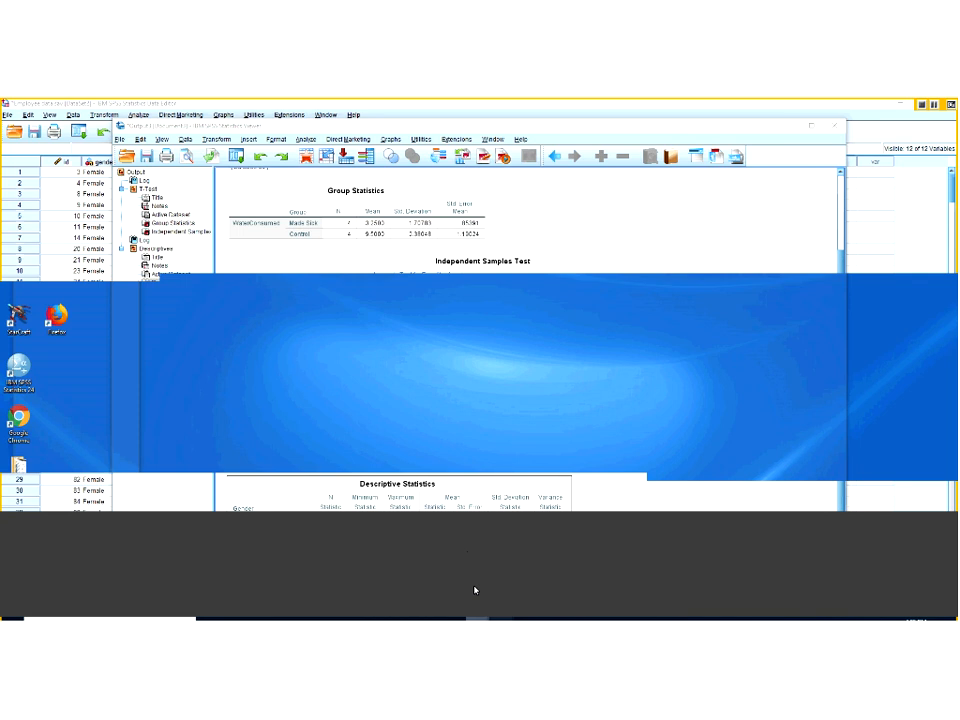
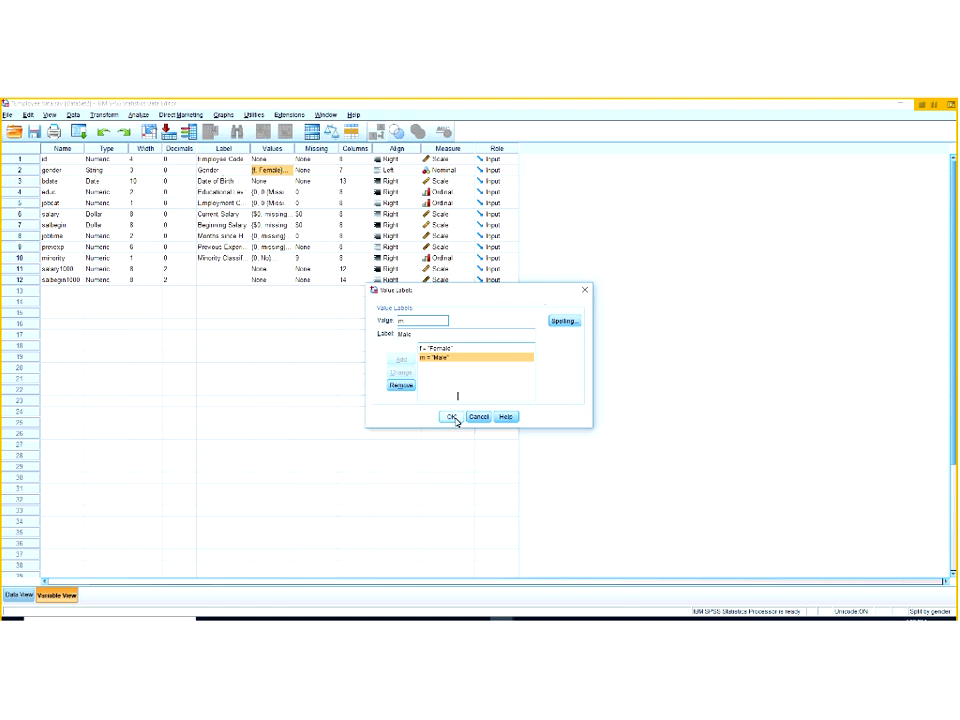
Step: Close the gender value labels and set up an independent-samples t test with salary1000 as the test variable
{"action": "left_click", "coordinate": [452, 417]}
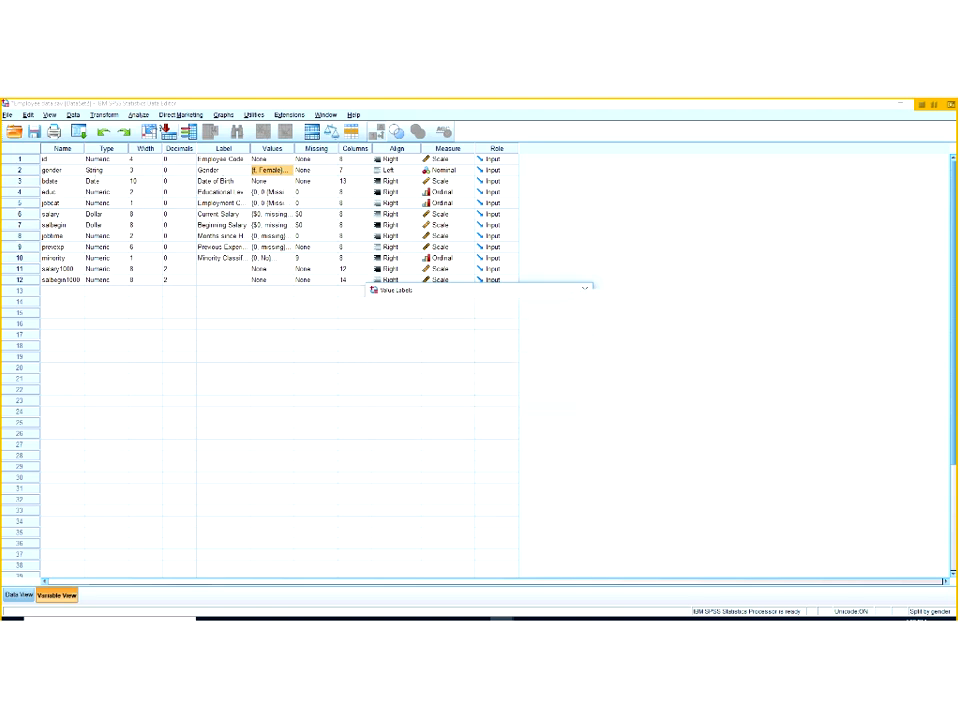
{"action": "left_click", "coordinate": [141, 115]}
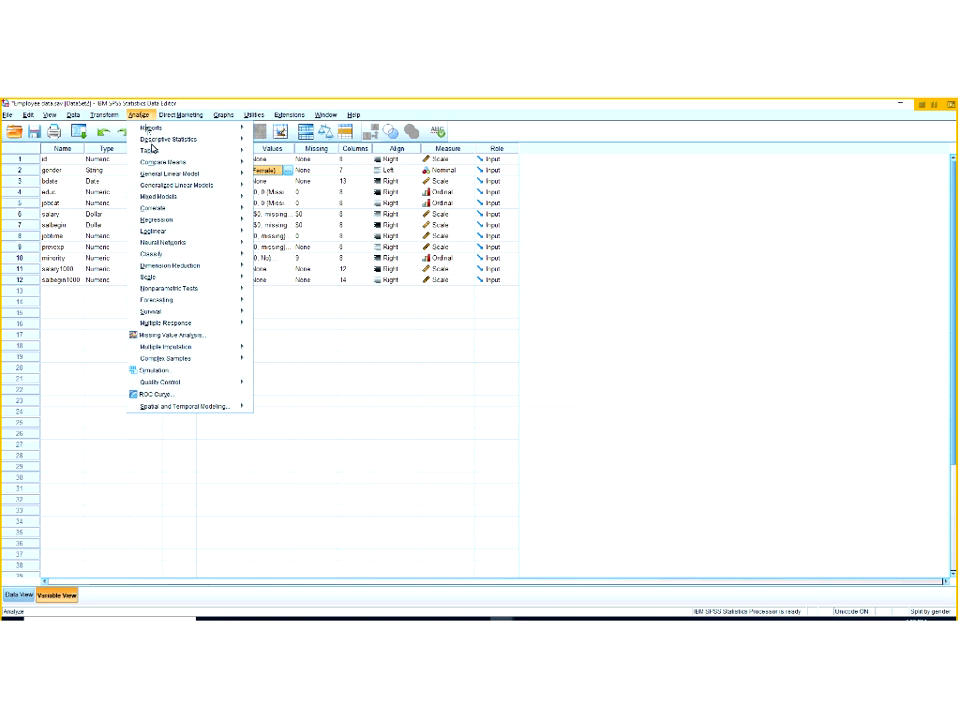
{"action": "mouse_move", "coordinate": [170, 139]}
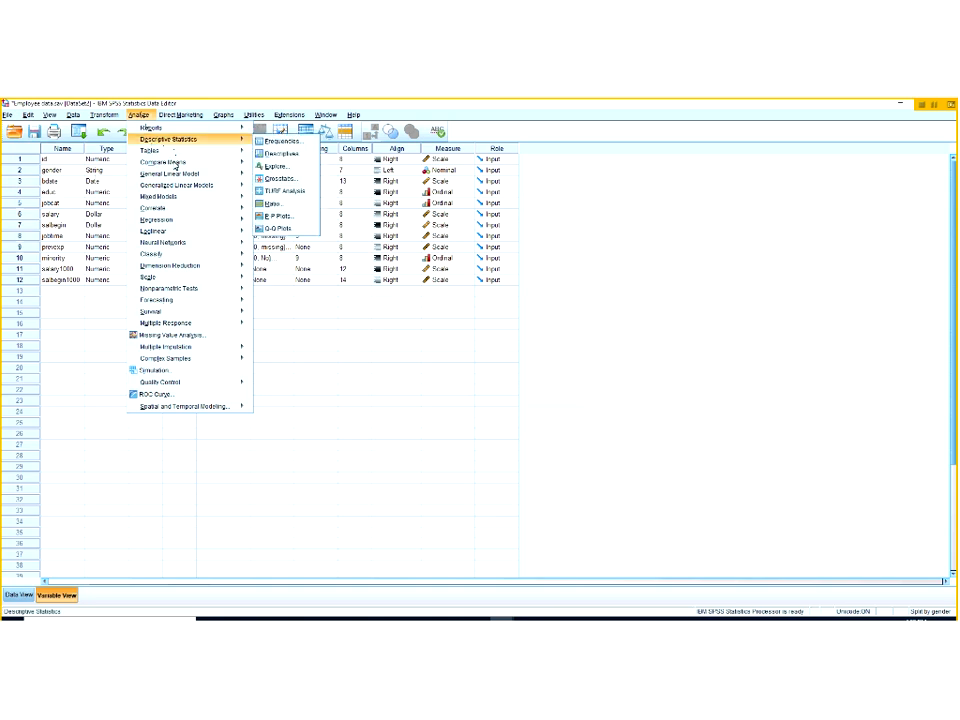
{"action": "mouse_move", "coordinate": [176, 166]}
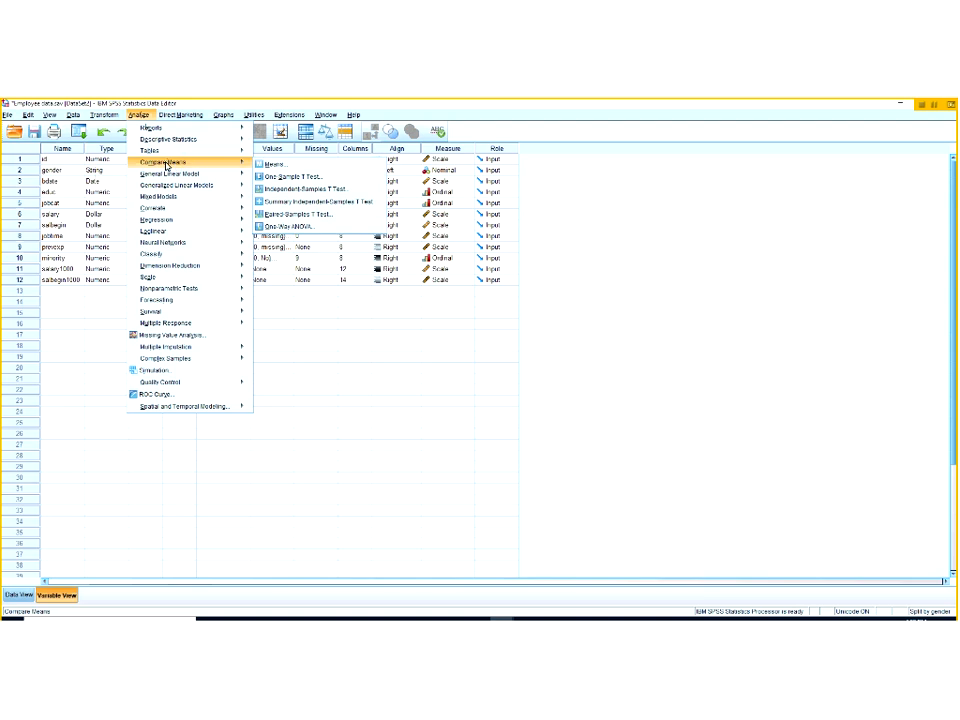
{"action": "left_click", "coordinate": [300, 189]}
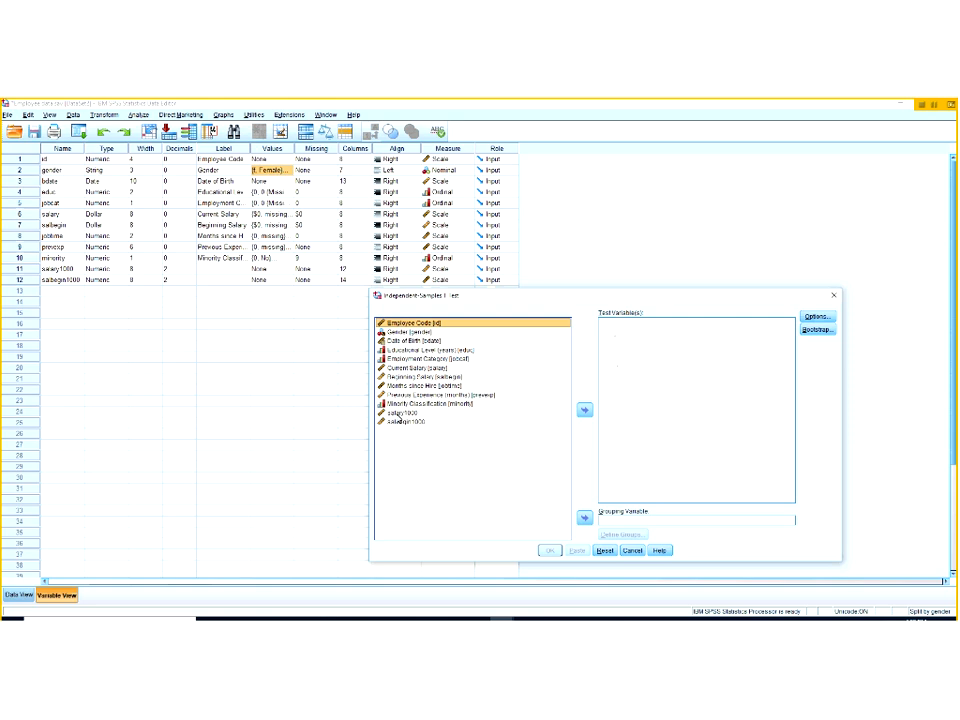
{"action": "left_click", "coordinate": [584, 411]}
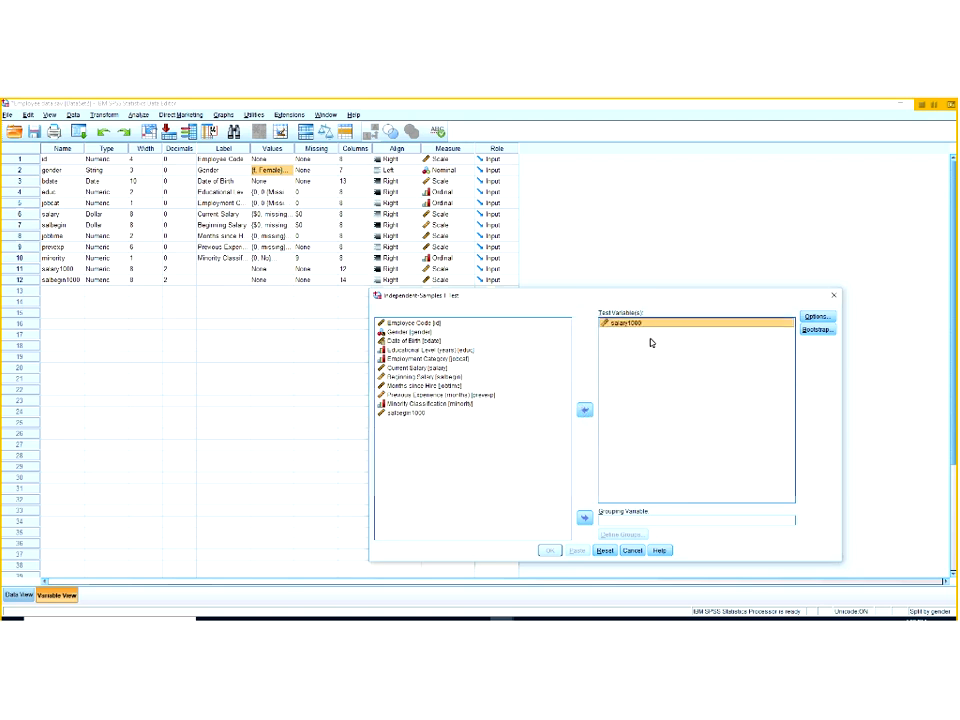
Step: Use Gender as the grouping variable, defining group 1 as m and group 2 as f
{"action": "left_click", "coordinate": [410, 331]}
{"action": "left_click", "coordinate": [583, 516]}
{"action": "left_click", "coordinate": [622, 534]}
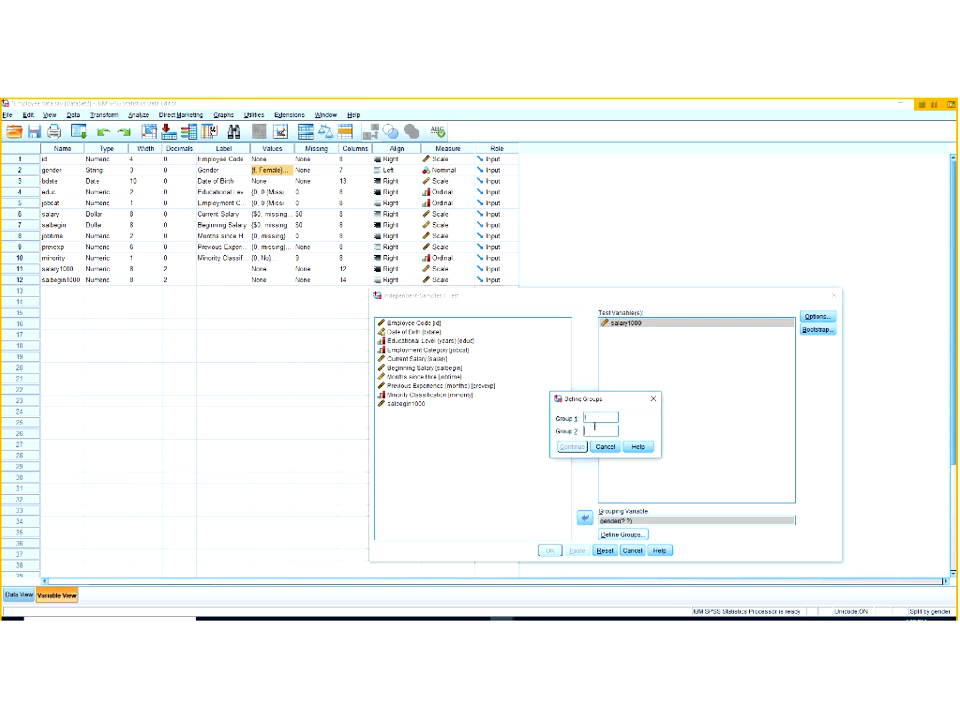
{"action": "key", "text": "Tab"}
{"action": "type", "text": "m"}
{"action": "left_click", "coordinate": [588, 418]}
{"action": "key", "text": "BackSpace"}
{"action": "type", "text": "m"}
{"action": "key", "text": "Tab"}
{"action": "type", "text": "f"}
{"action": "left_click", "coordinate": [572, 449]}
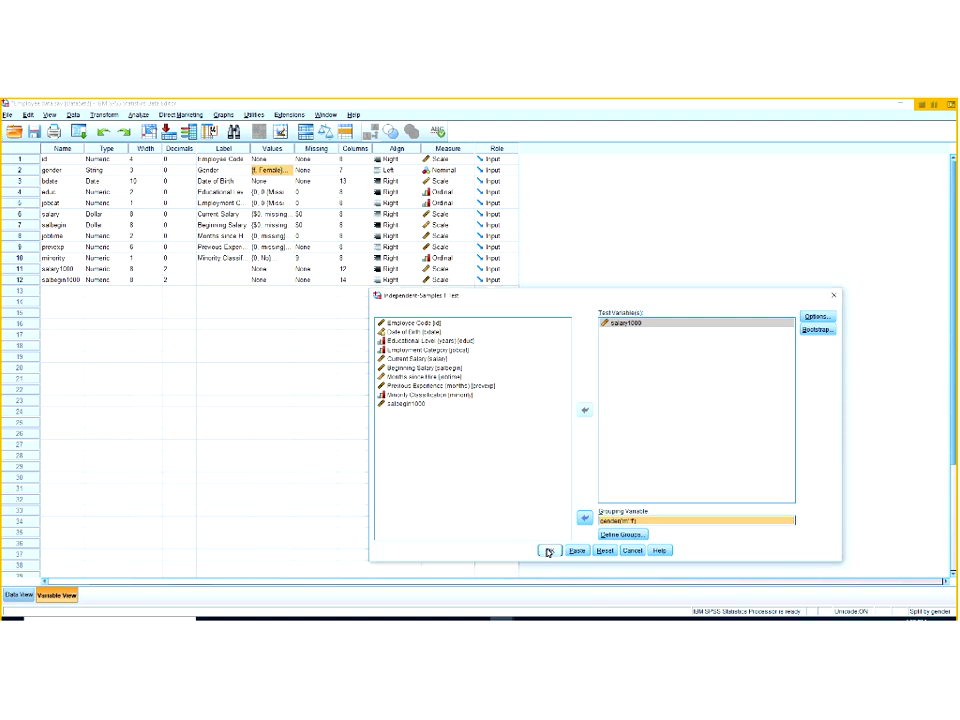
Step: Run the independent-samples t test and select the Warnings table in its output
{"action": "left_click", "coordinate": [548, 551]}
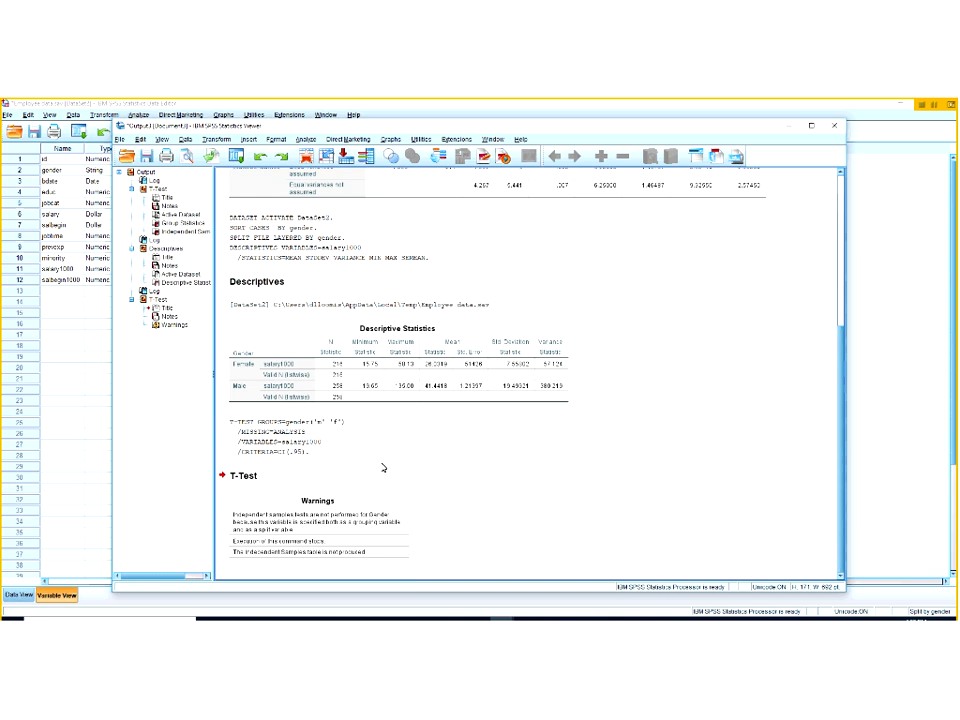
{"action": "left_click", "coordinate": [293, 530]}
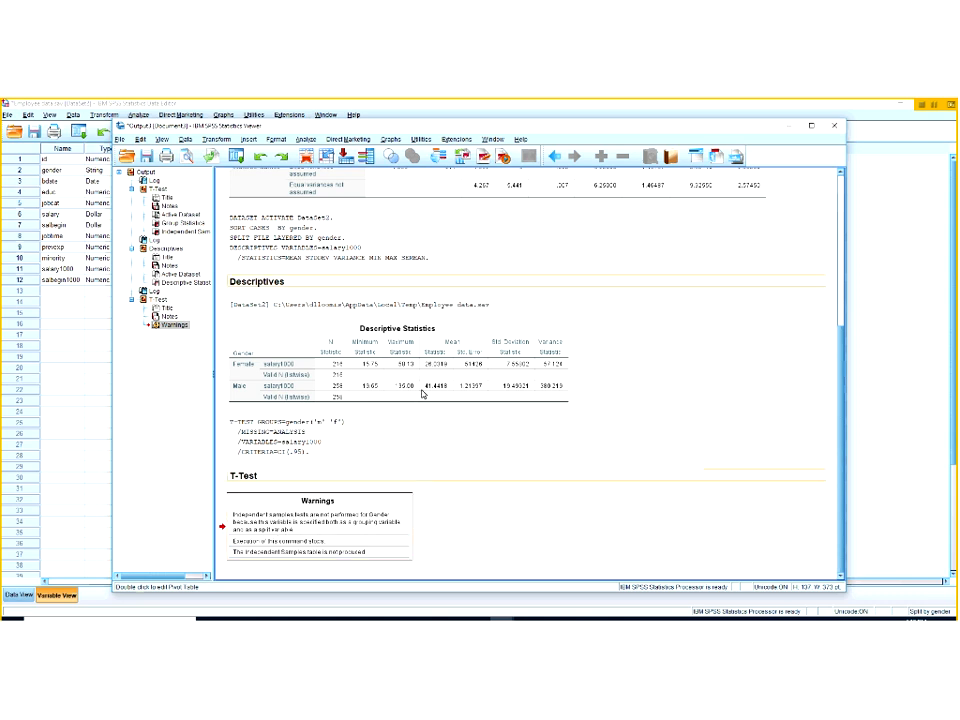
{"action": "left_click", "coordinate": [305, 425]}
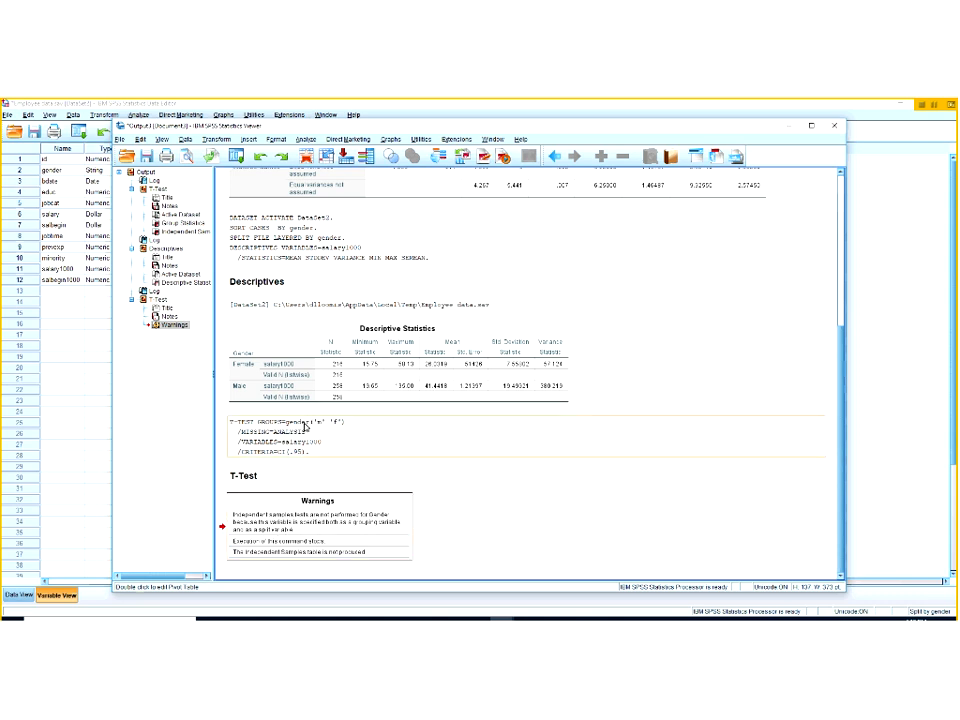
{"action": "left_click", "coordinate": [390, 398]}
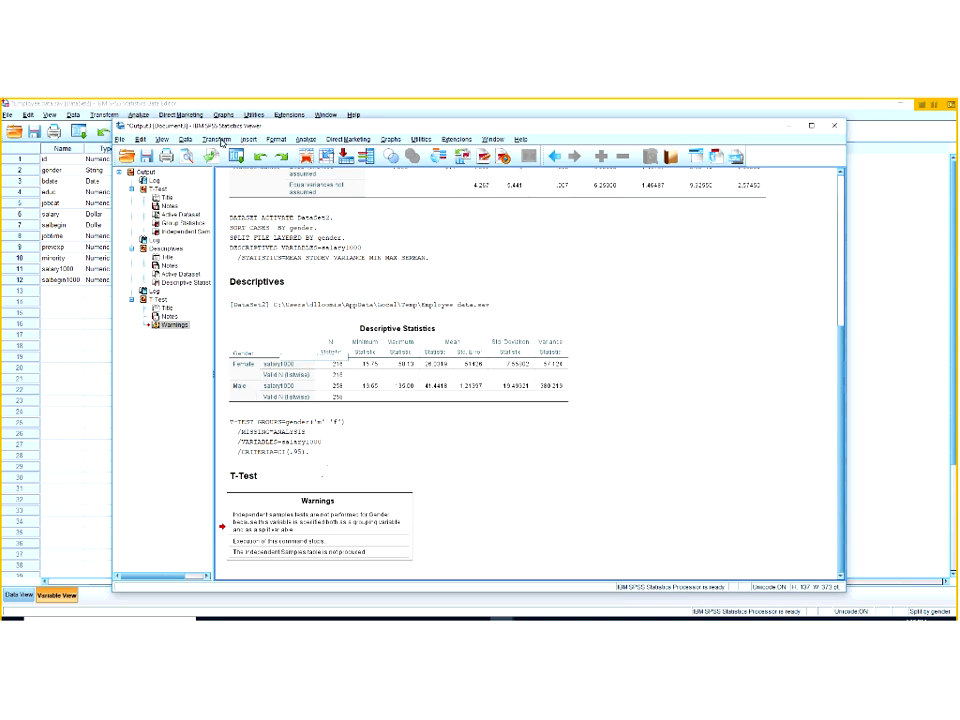
Step: Turn off the gender file split so that all cases are analyzed without creating groups
{"action": "left_click", "coordinate": [249, 140]}
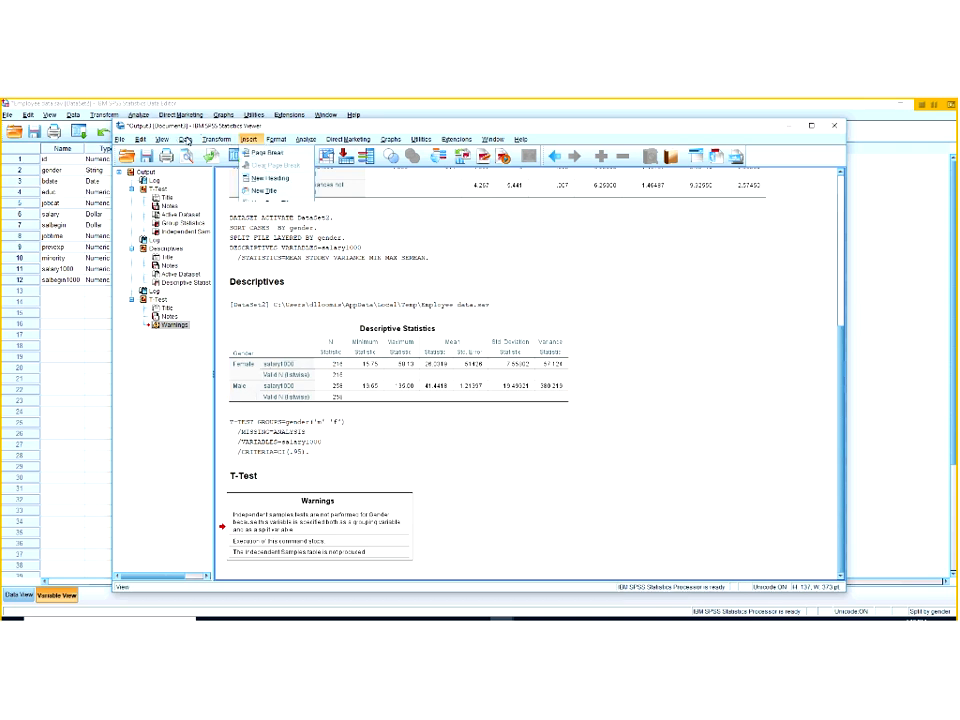
{"action": "left_click", "coordinate": [185, 140]}
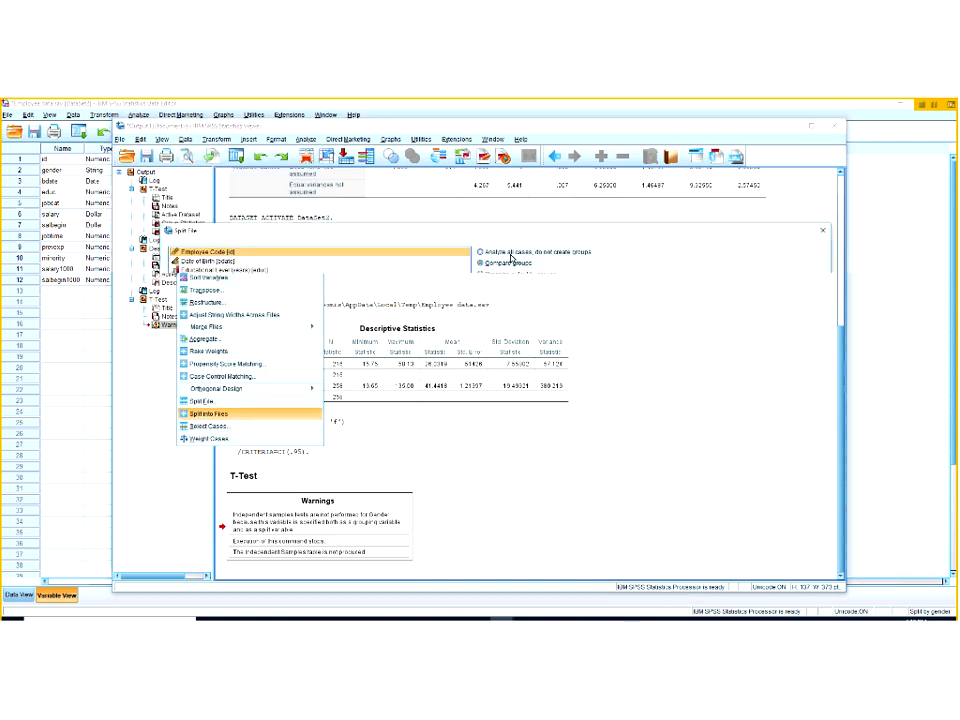
{"action": "left_click", "coordinate": [521, 253]}
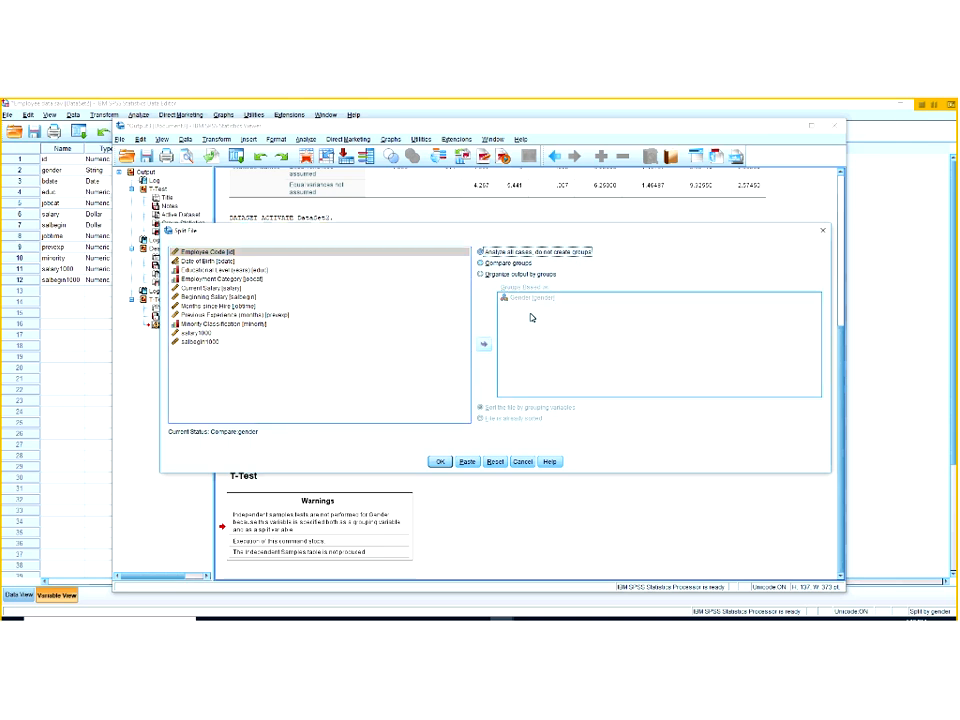
{"action": "left_click", "coordinate": [440, 462]}
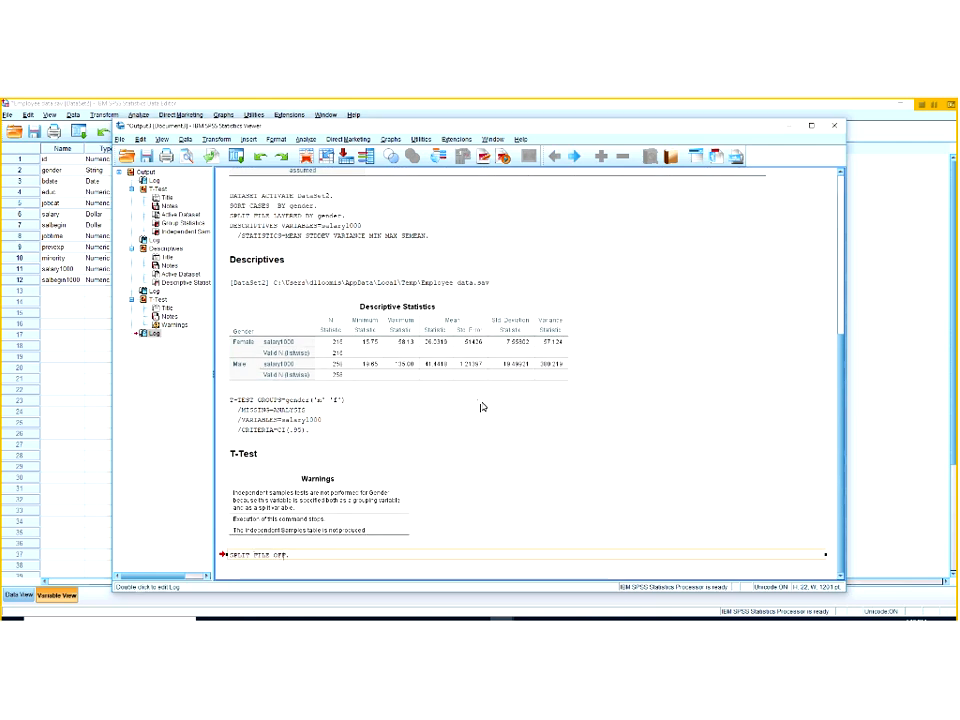
Step: Rerun the independent-samples t test on salary1000 with gender groups m and f
{"action": "left_click", "coordinate": [305, 139]}
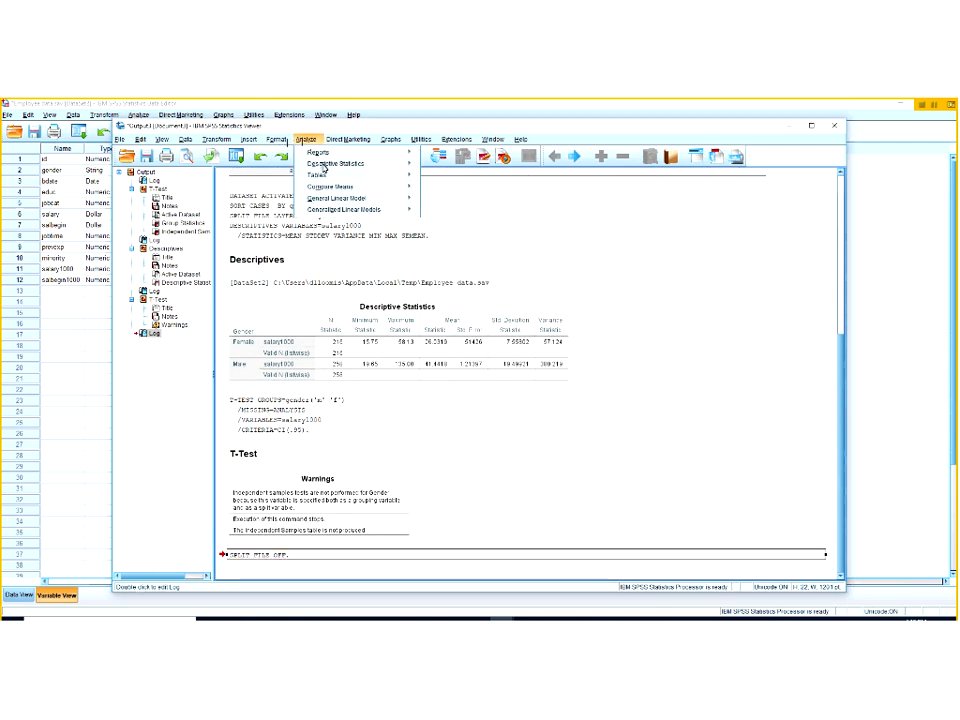
{"action": "mouse_move", "coordinate": [415, 188]}
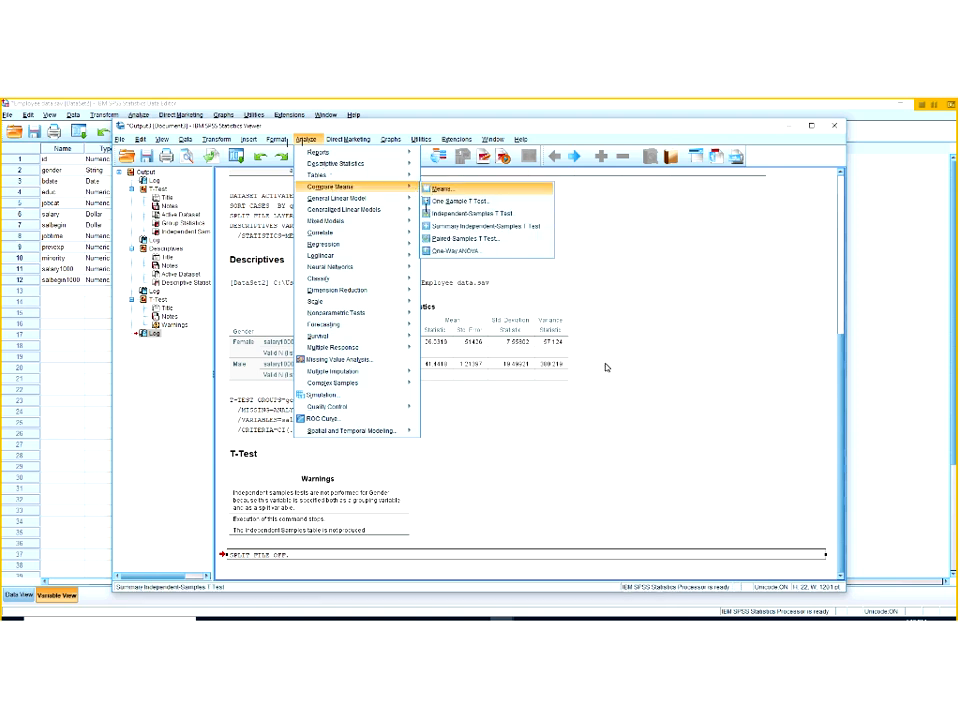
{"action": "left_click", "coordinate": [472, 213]}
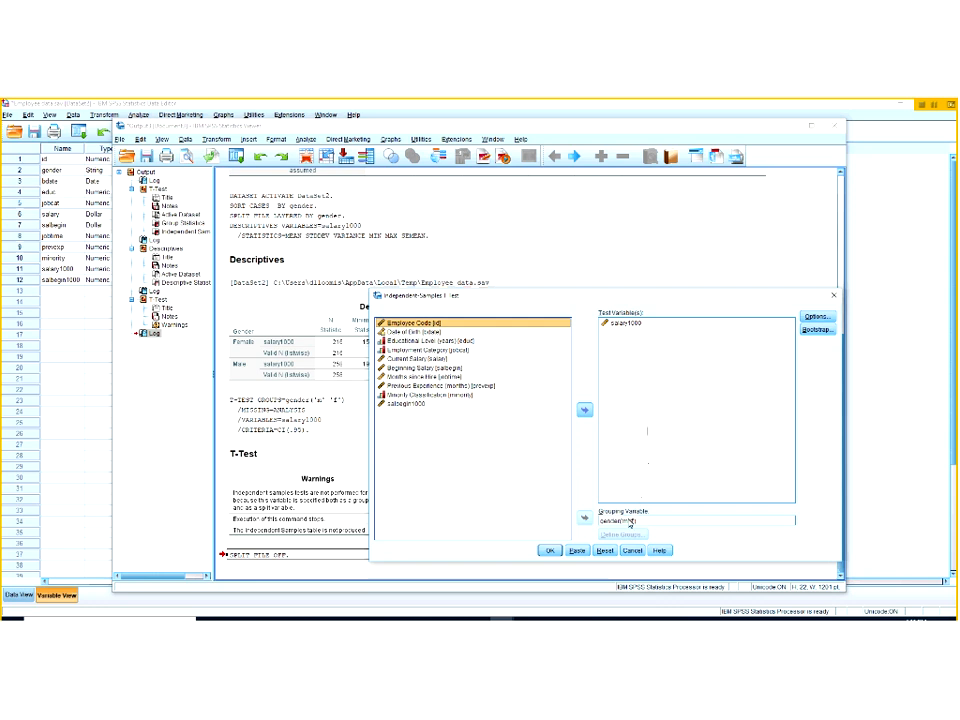
{"action": "left_click", "coordinate": [631, 323]}
{"action": "left_click", "coordinate": [640, 520]}
{"action": "left_click", "coordinate": [551, 551]}
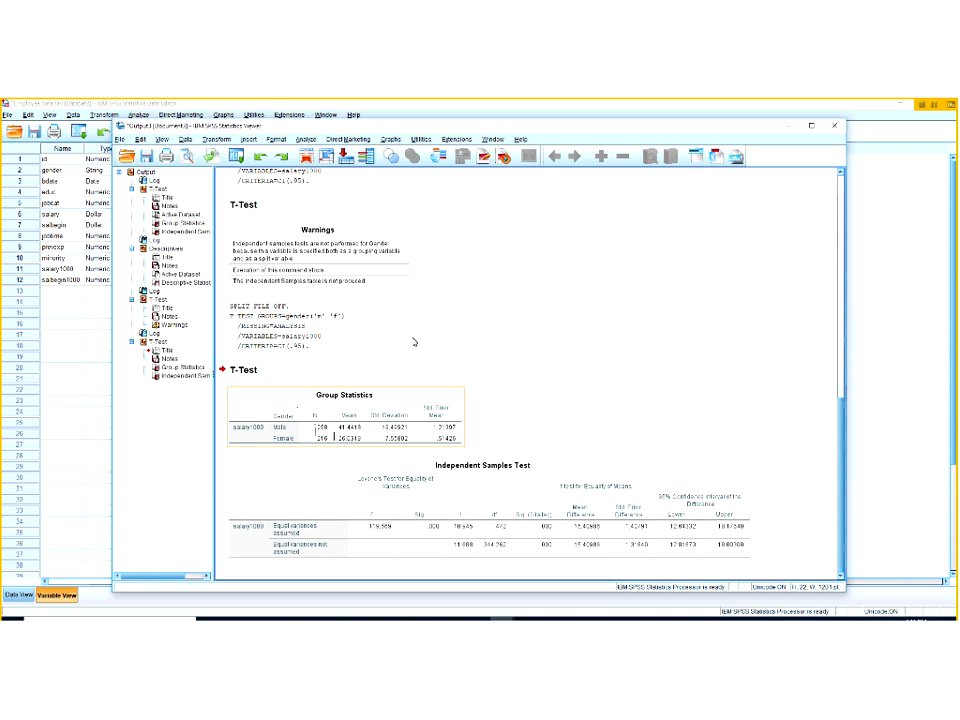
Step: Compare the Descriptive Statistics by gender with the t test's Group Statistics and examine the Independent Samples Test table
{"action": "scroll", "coordinate": [340, 300], "scroll_direction": "up", "scroll_amount": 3}
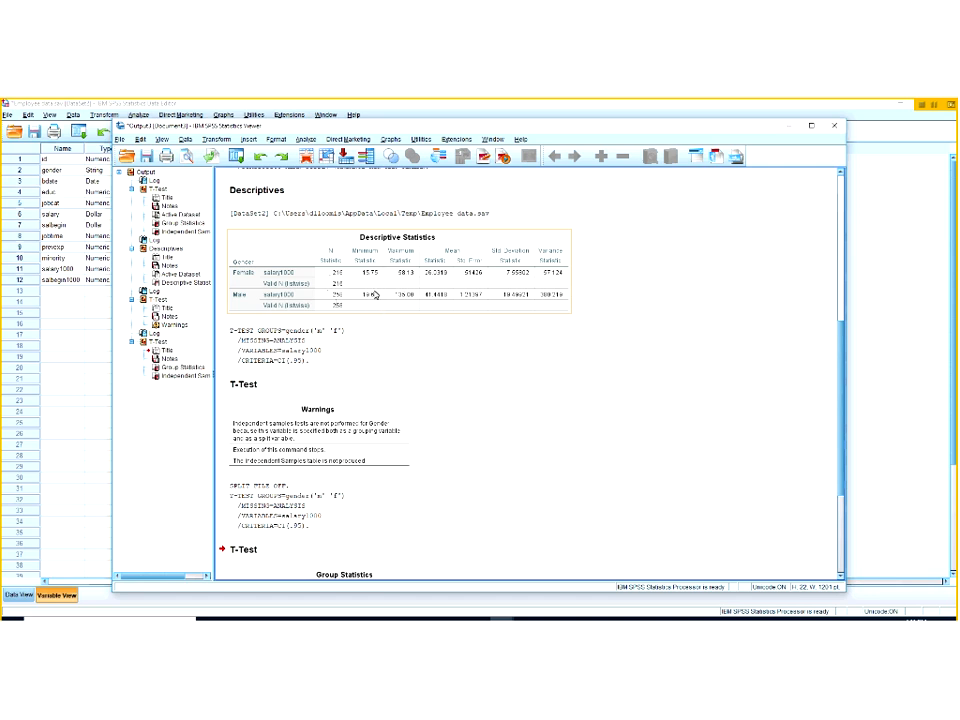
{"action": "scroll", "coordinate": [372, 294], "scroll_direction": "down", "scroll_amount": 3}
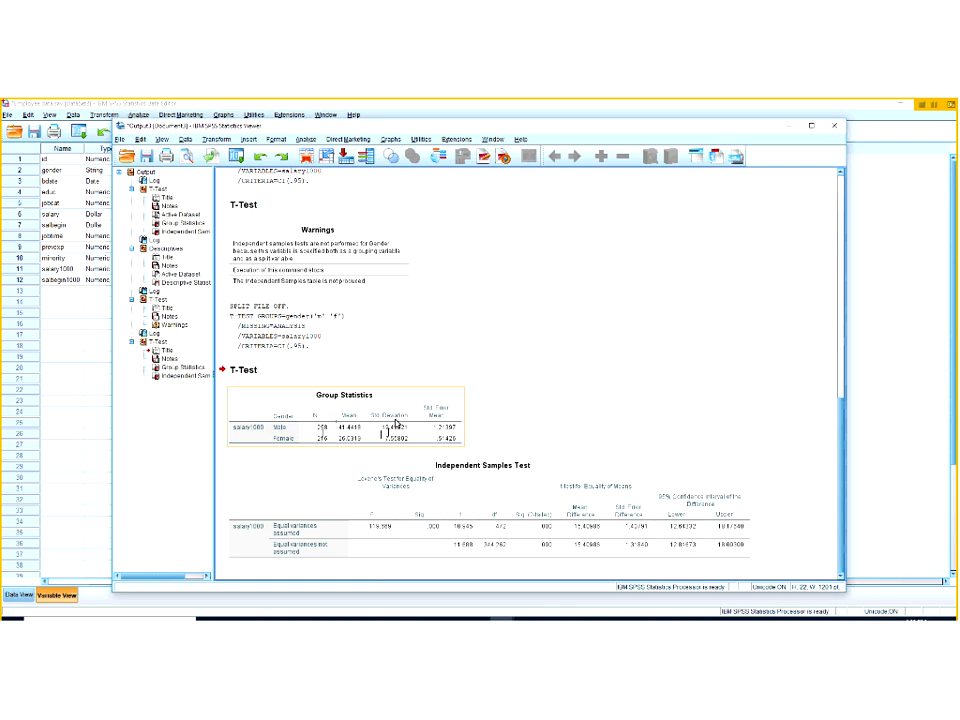
{"action": "scroll", "coordinate": [432, 402], "scroll_direction": "up", "scroll_amount": 2}
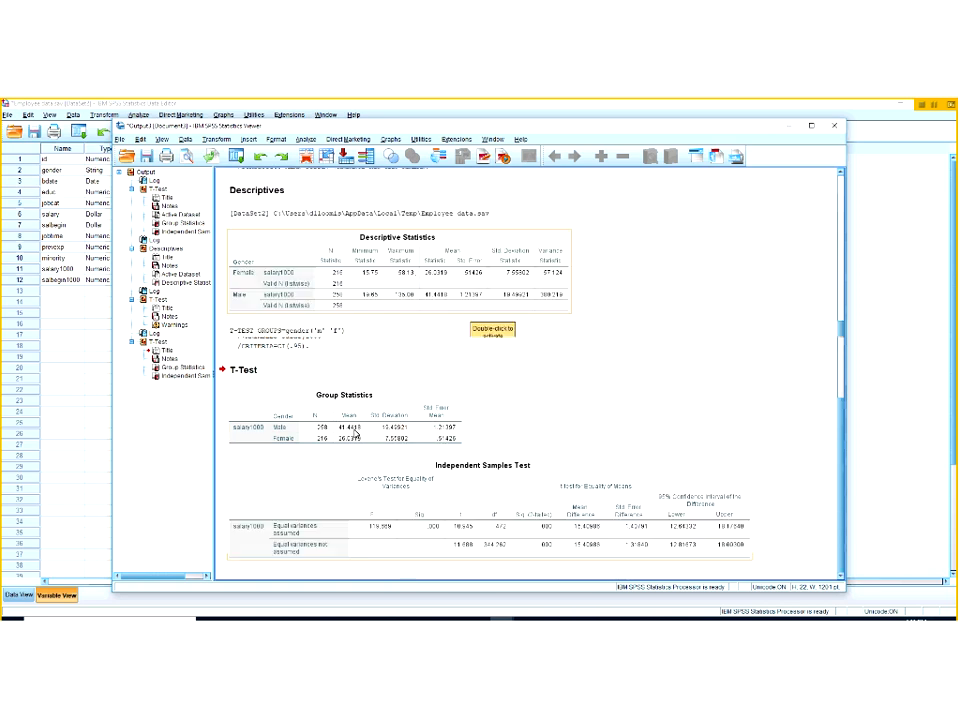
{"action": "left_click", "coordinate": [355, 437]}
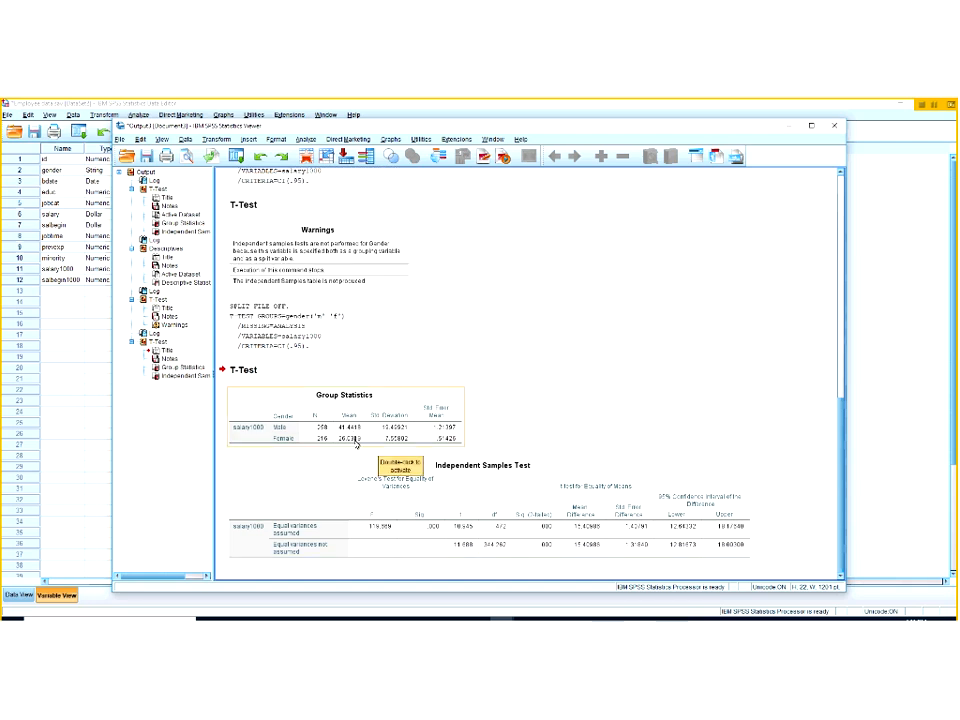
{"action": "scroll", "coordinate": [355, 445], "scroll_direction": "up", "scroll_amount": 2}
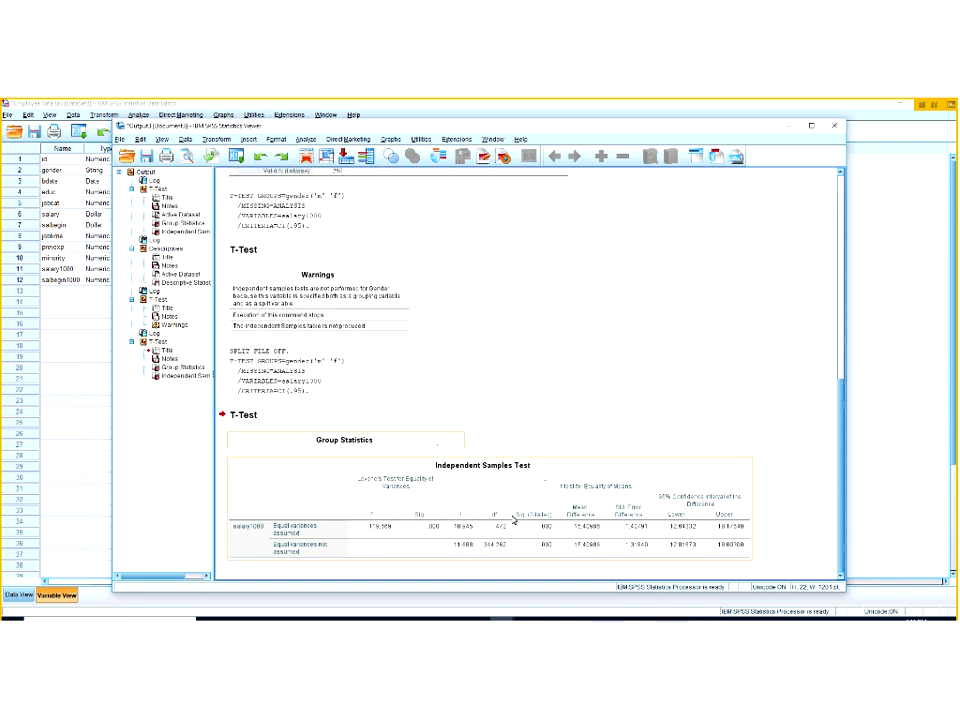
{"action": "scroll", "coordinate": [456, 505], "scroll_direction": "down", "scroll_amount": 2}
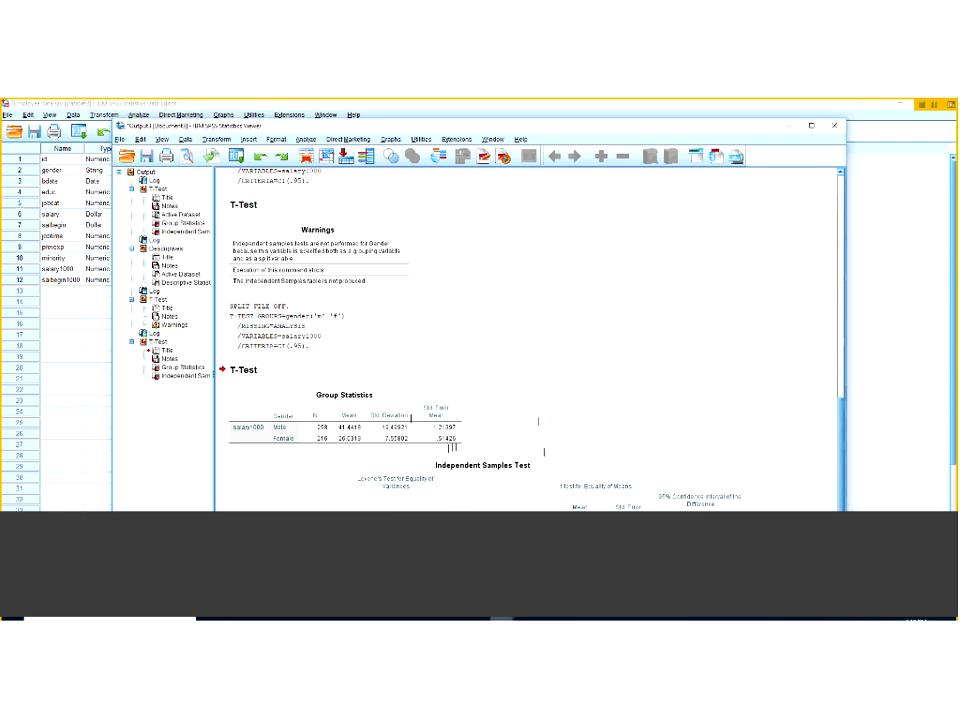
{"action": "left_click", "coordinate": [500, 612]}
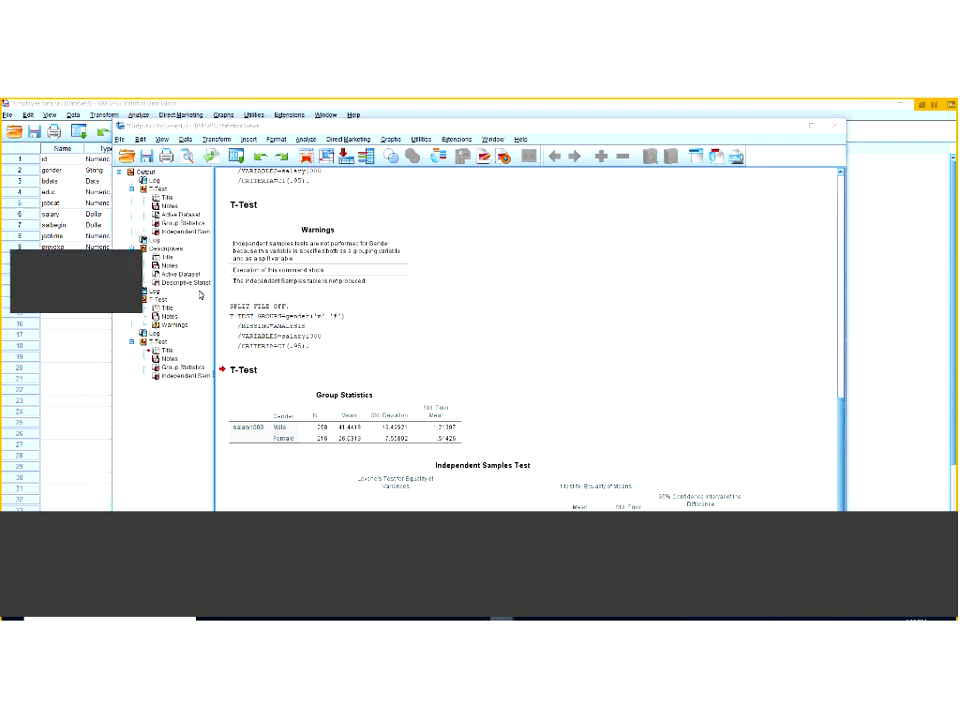